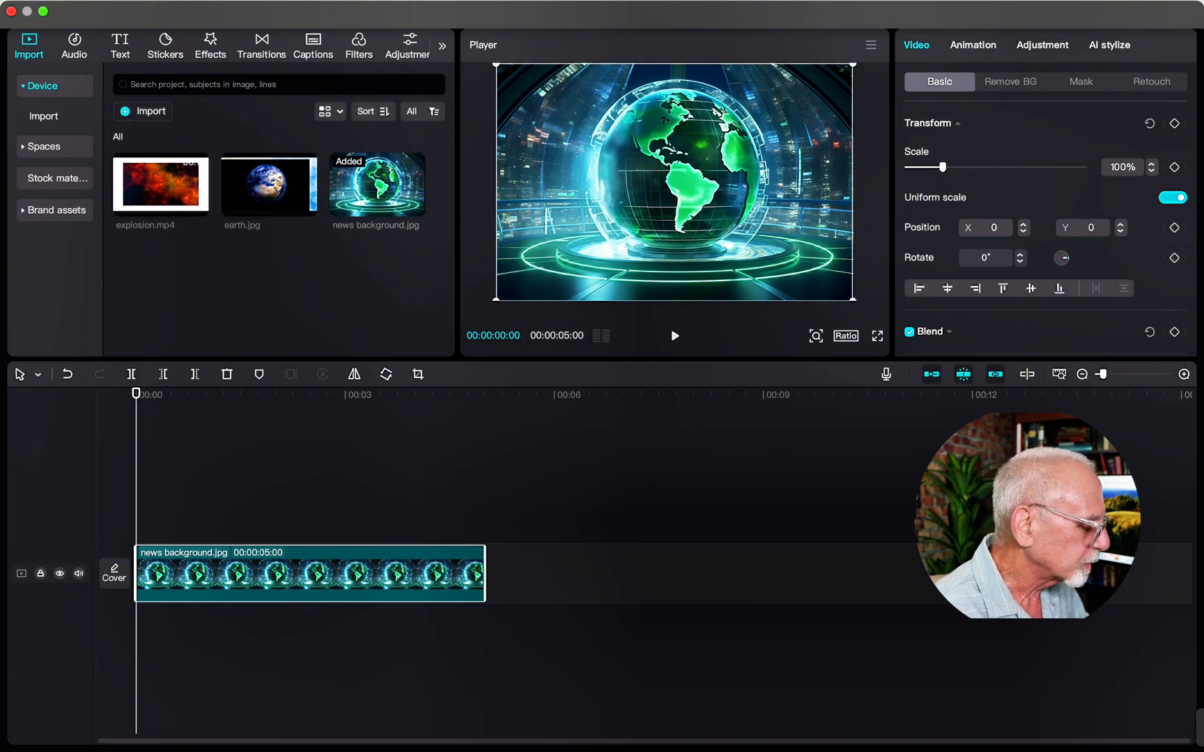
Extend the news background.jpg clip to a duration of 00:00:55:17 and fit the whole timeline in view.
drag(485, 573, 861, 594)
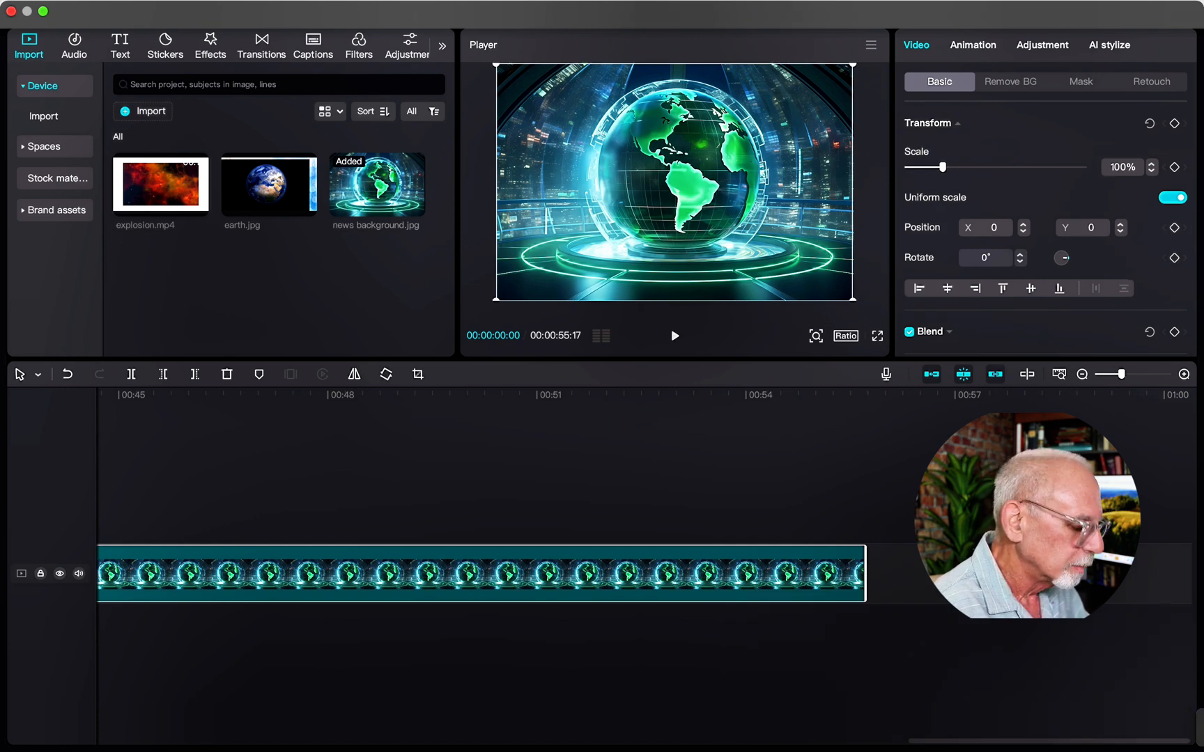
click(1059, 374)
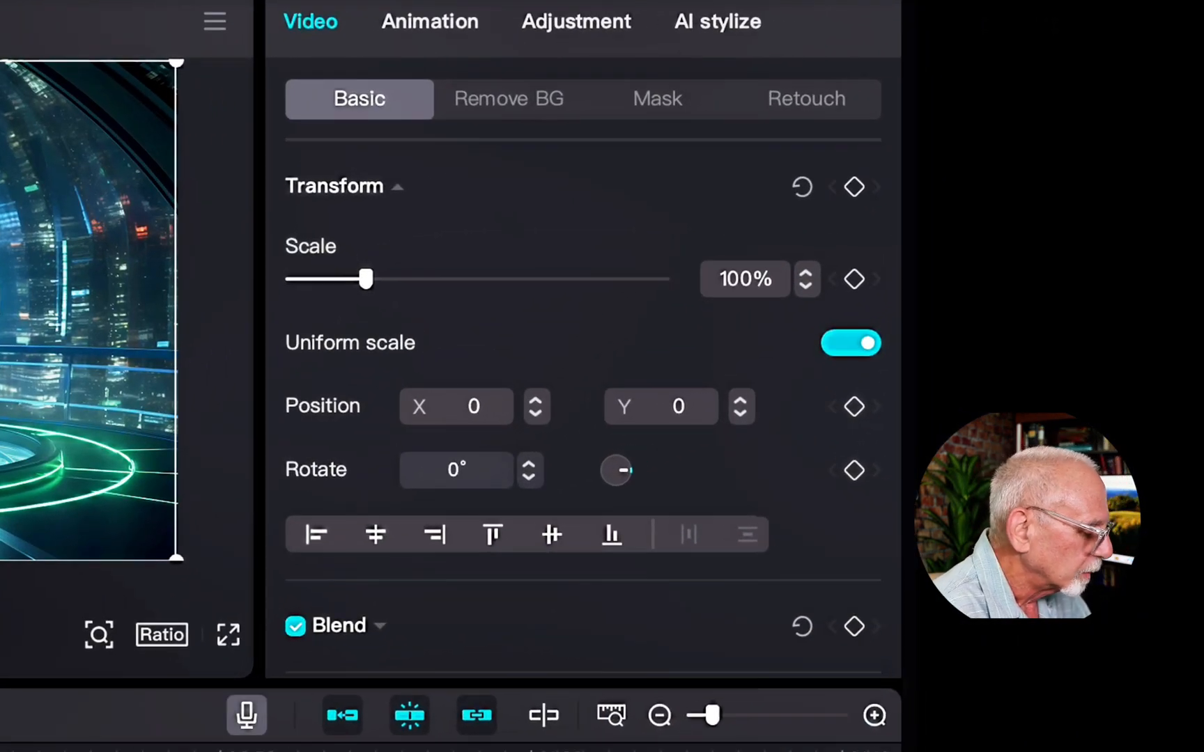
Record a voiceover of about 49 seconds with the RØDE VideoMic GO II from the start of the timeline.
click(247, 714)
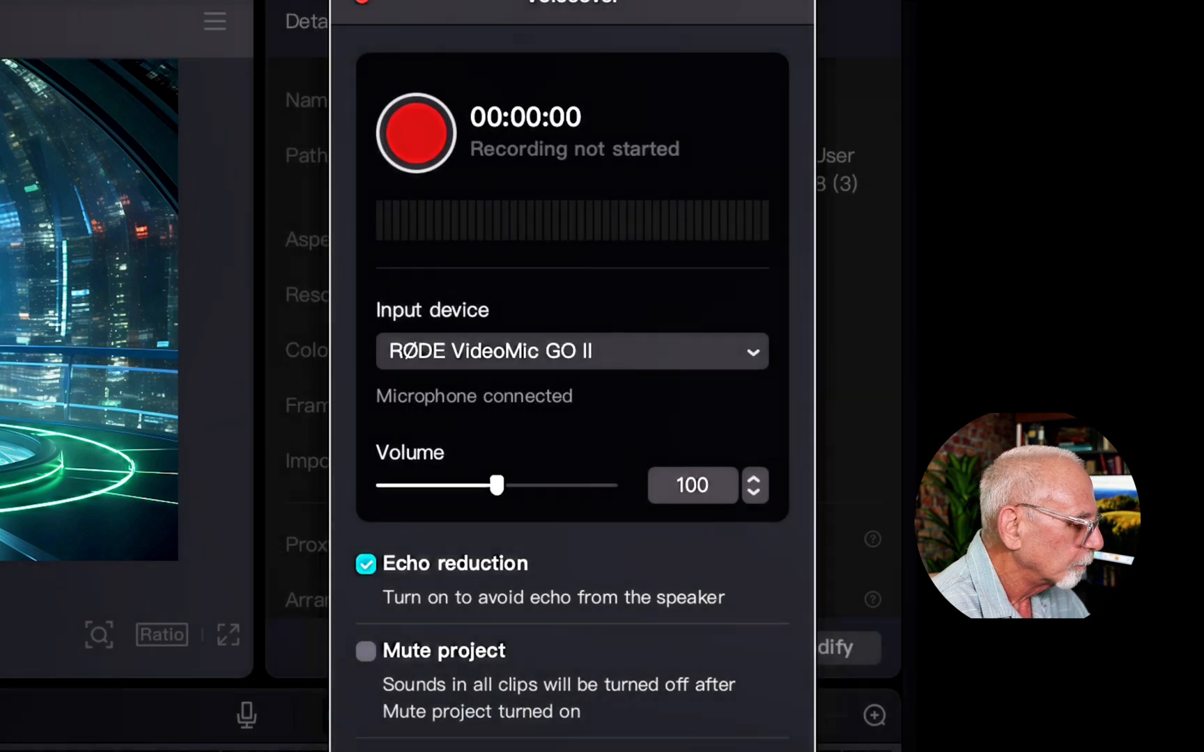
click(417, 140)
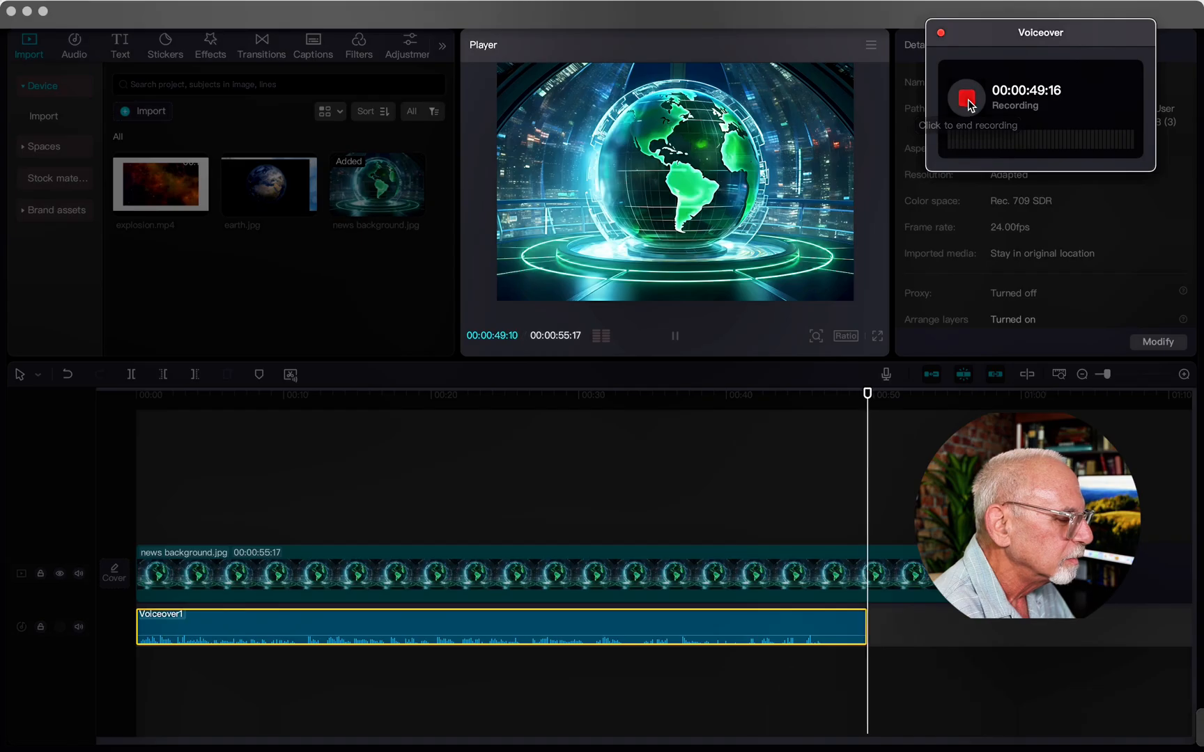
click(967, 100)
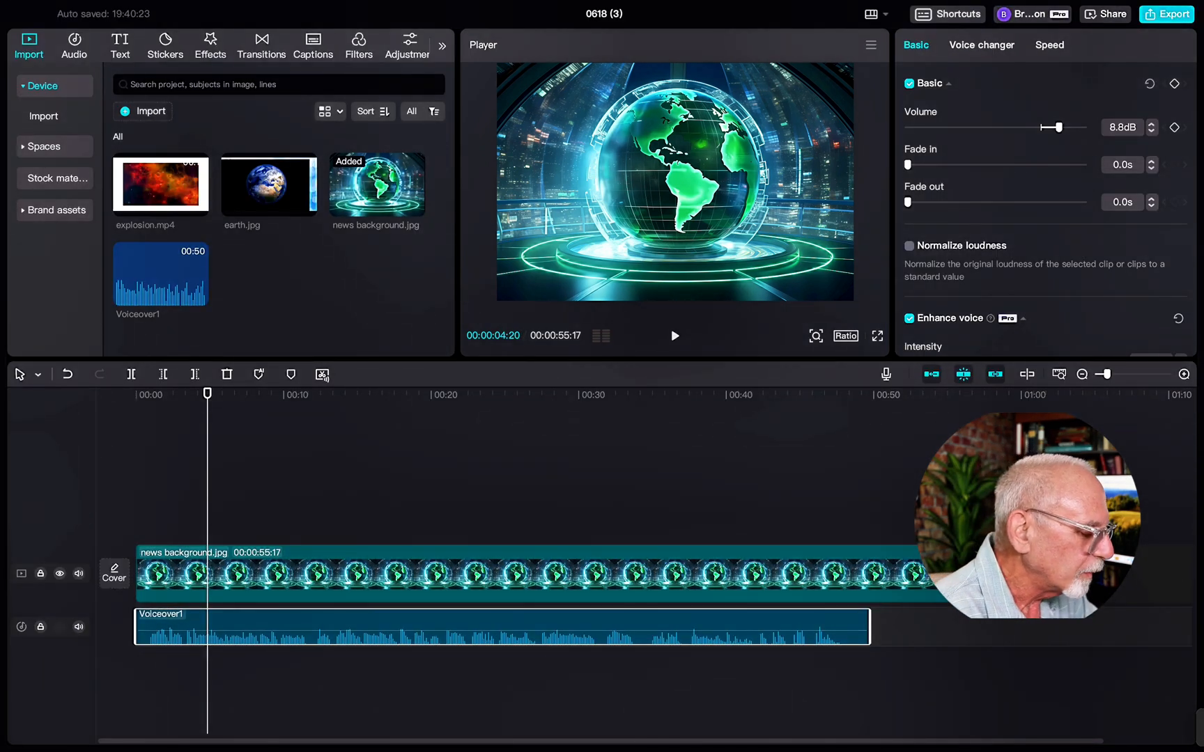
Trim the silent end of the voiceover and shorten the news background clip to 00:00:48:12 to match it.
click(530, 574)
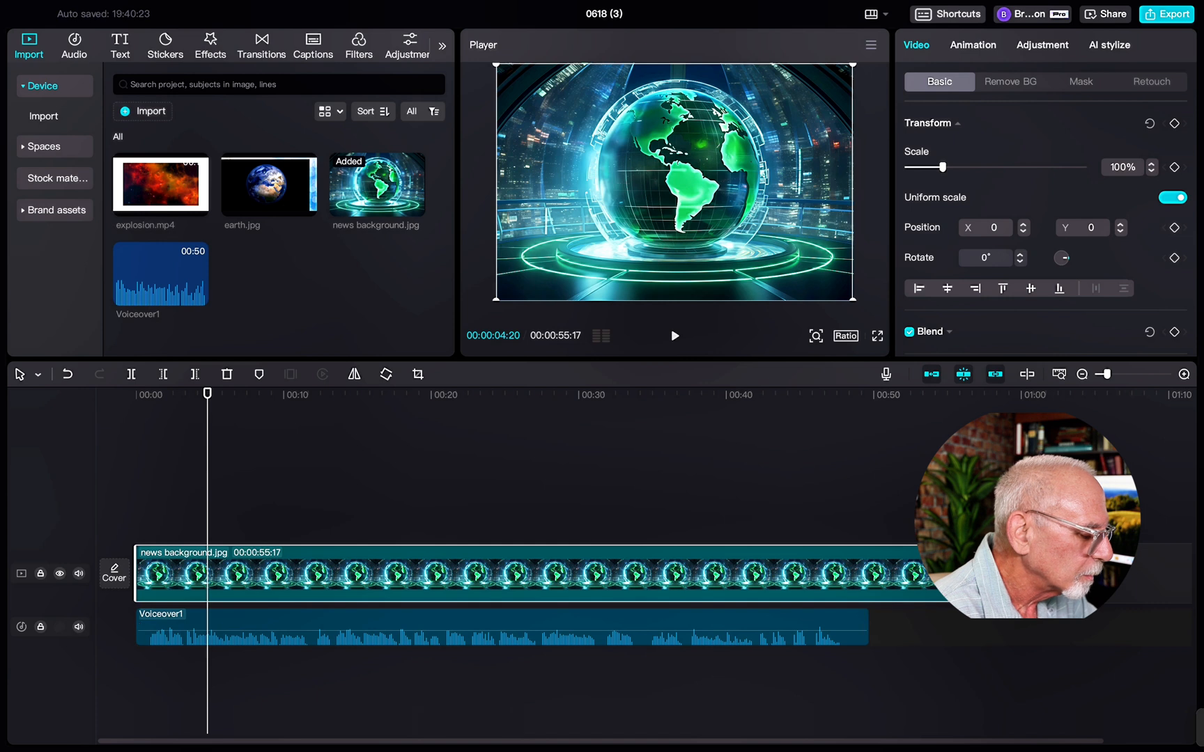
mouse_move(866, 622)
mouse_down()
mouse_move(837, 621)
mouse_move(871, 622)
mouse_move(854, 625)
mouse_up()
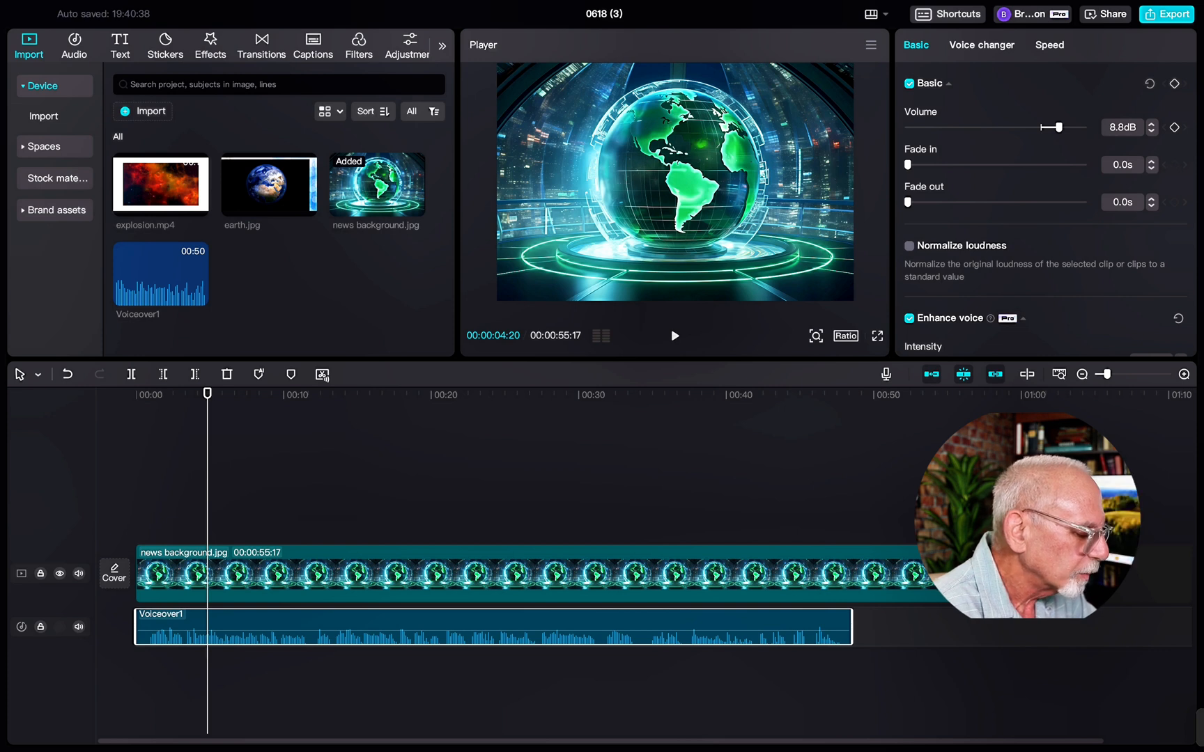
click(952, 574)
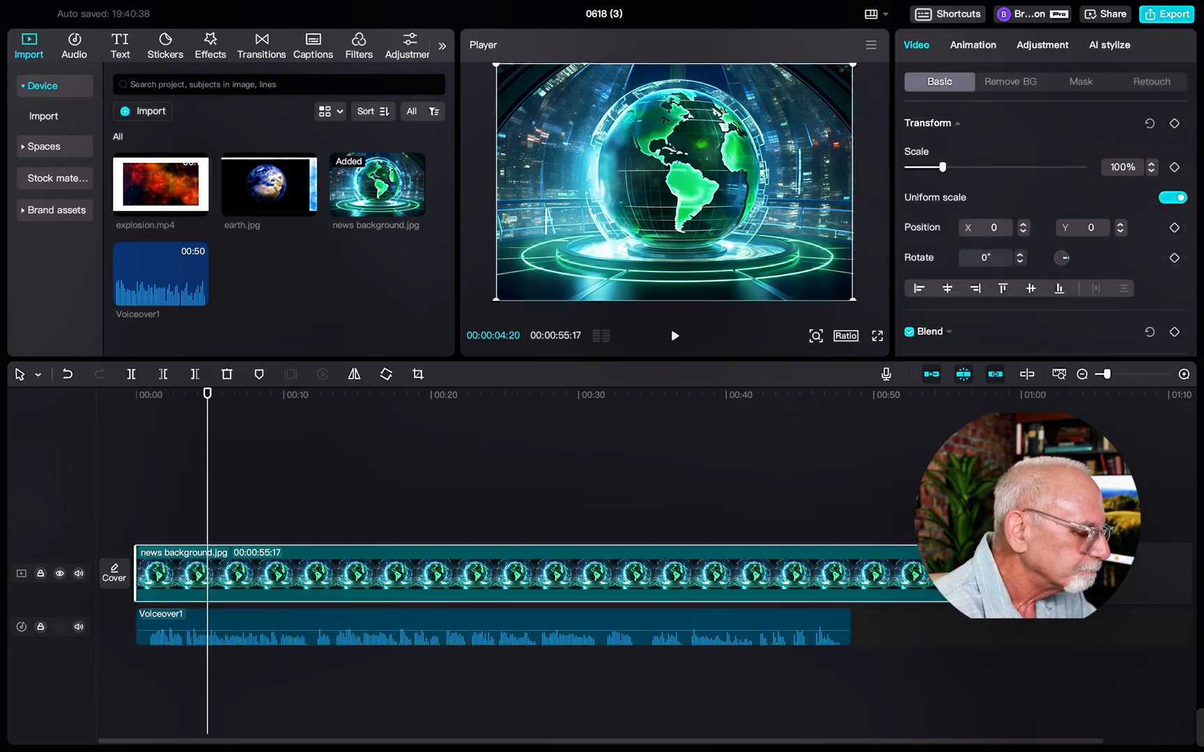
drag(951, 574, 852, 574)
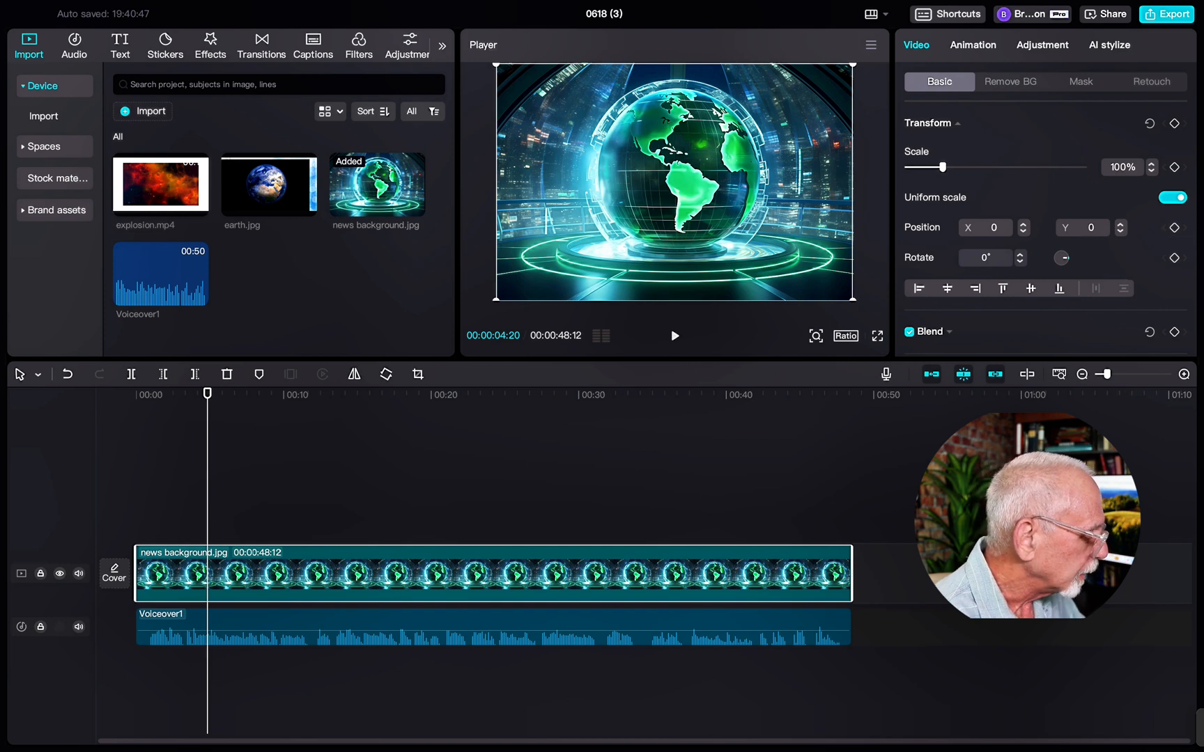
Generate automatic captions from the recorded voiceover with English as the spoken language.
click(376, 623)
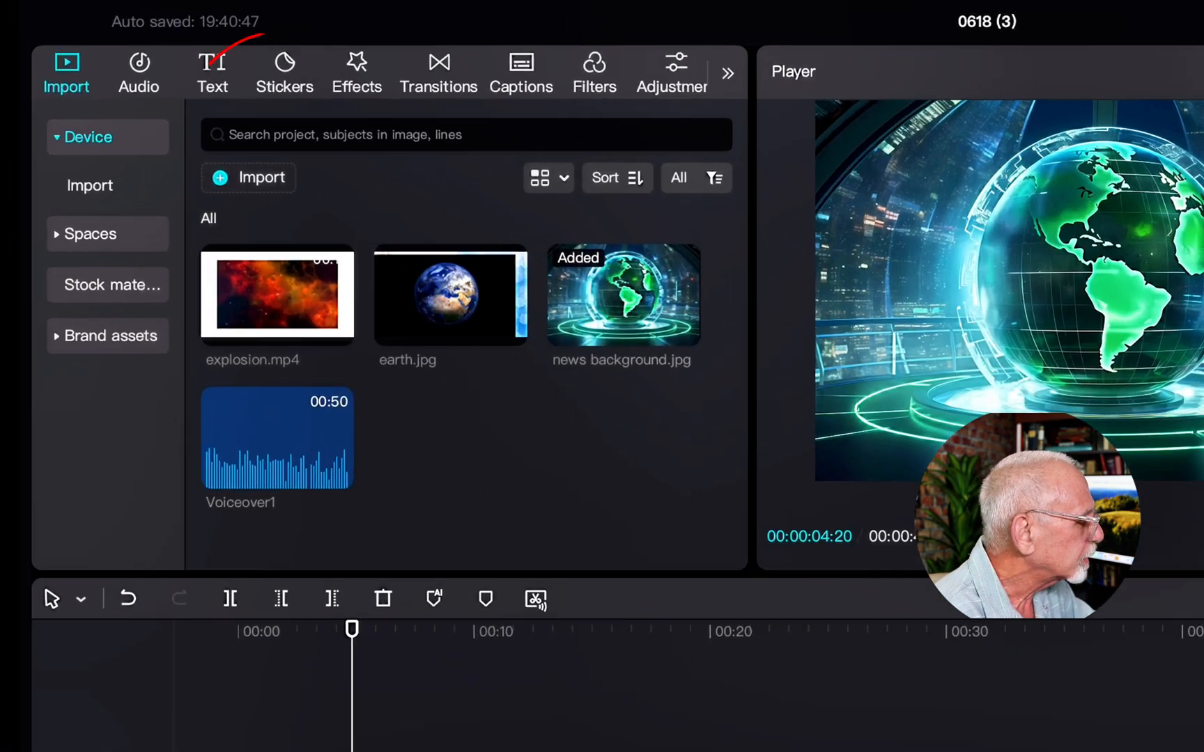
click(120, 46)
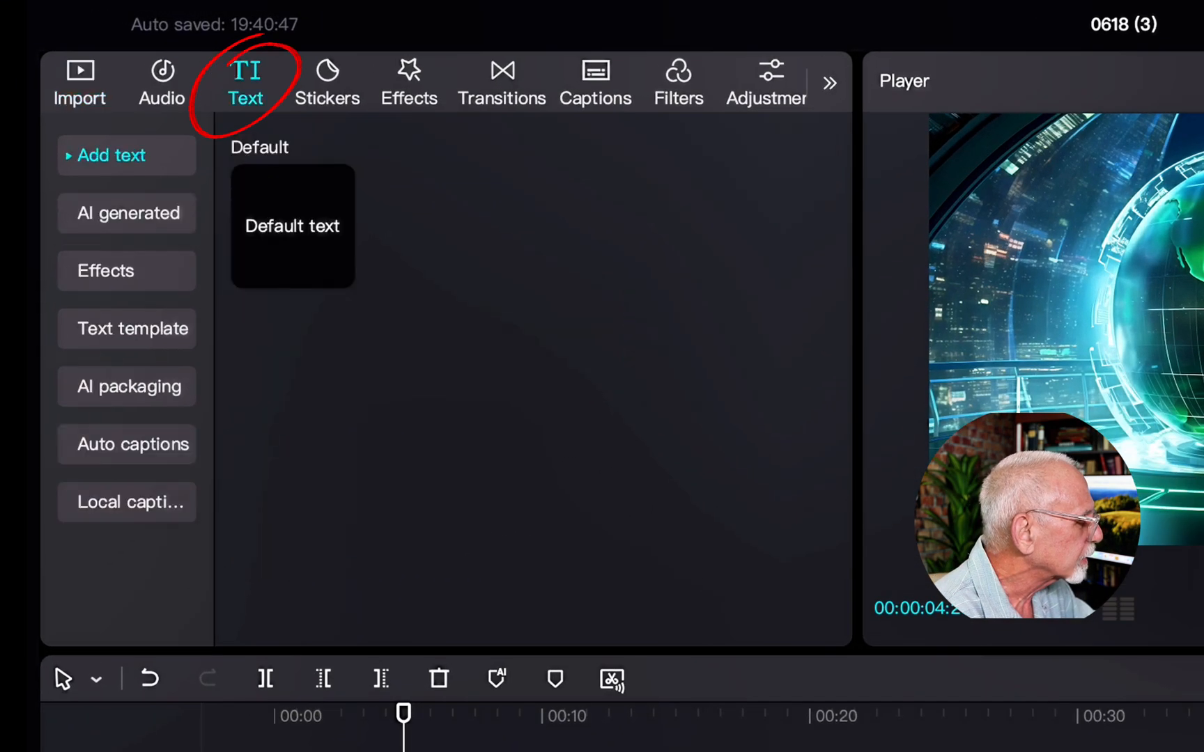
click(122, 449)
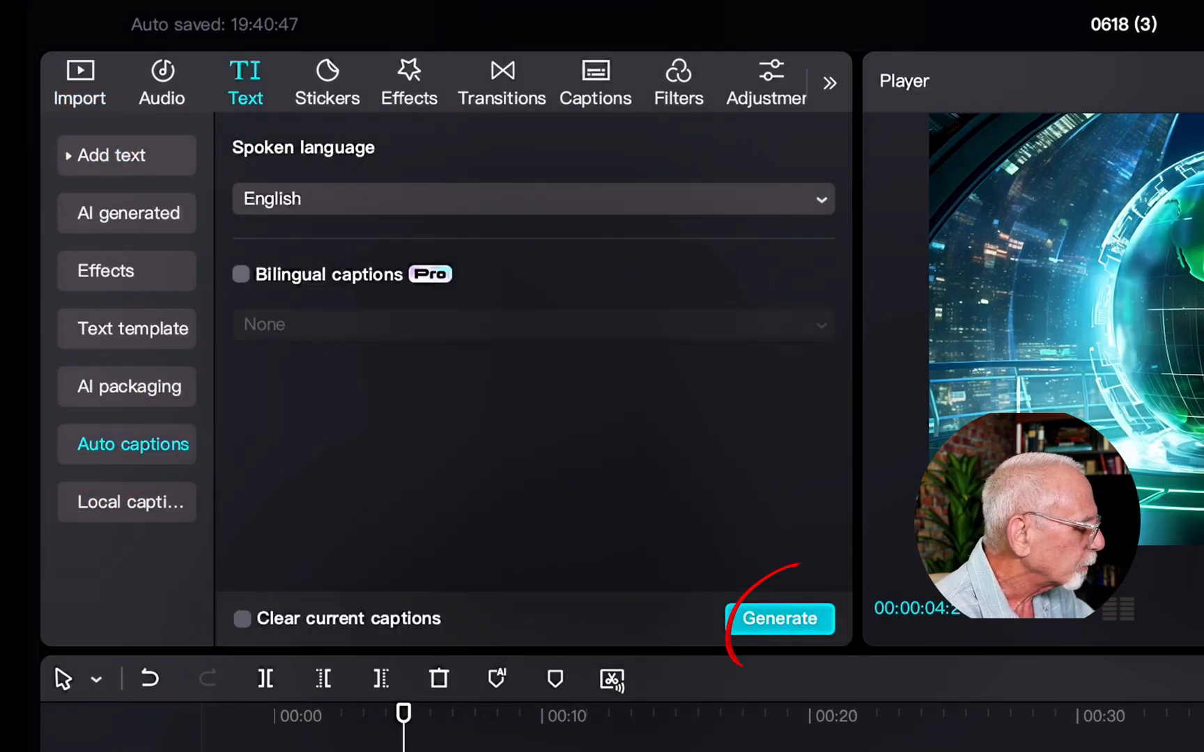
click(779, 618)
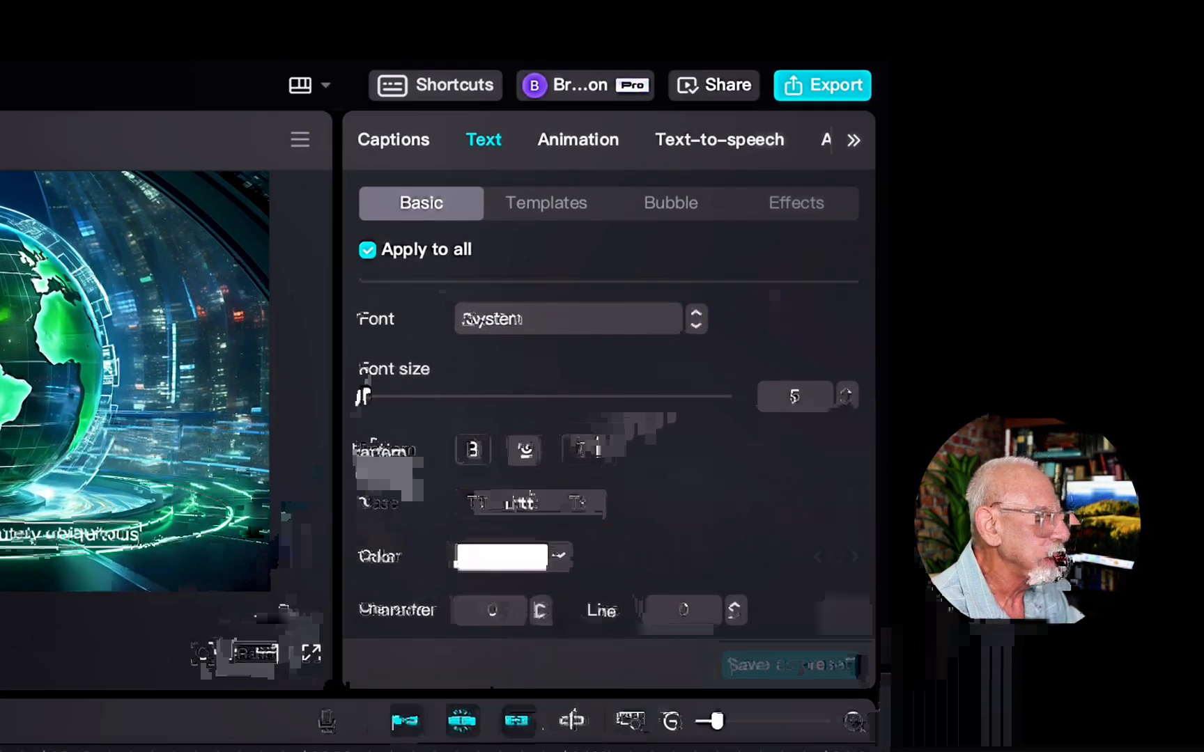
Open the AI Characters library for the generated captions and browse it for a male presenter in a light grey blazer.
click(854, 140)
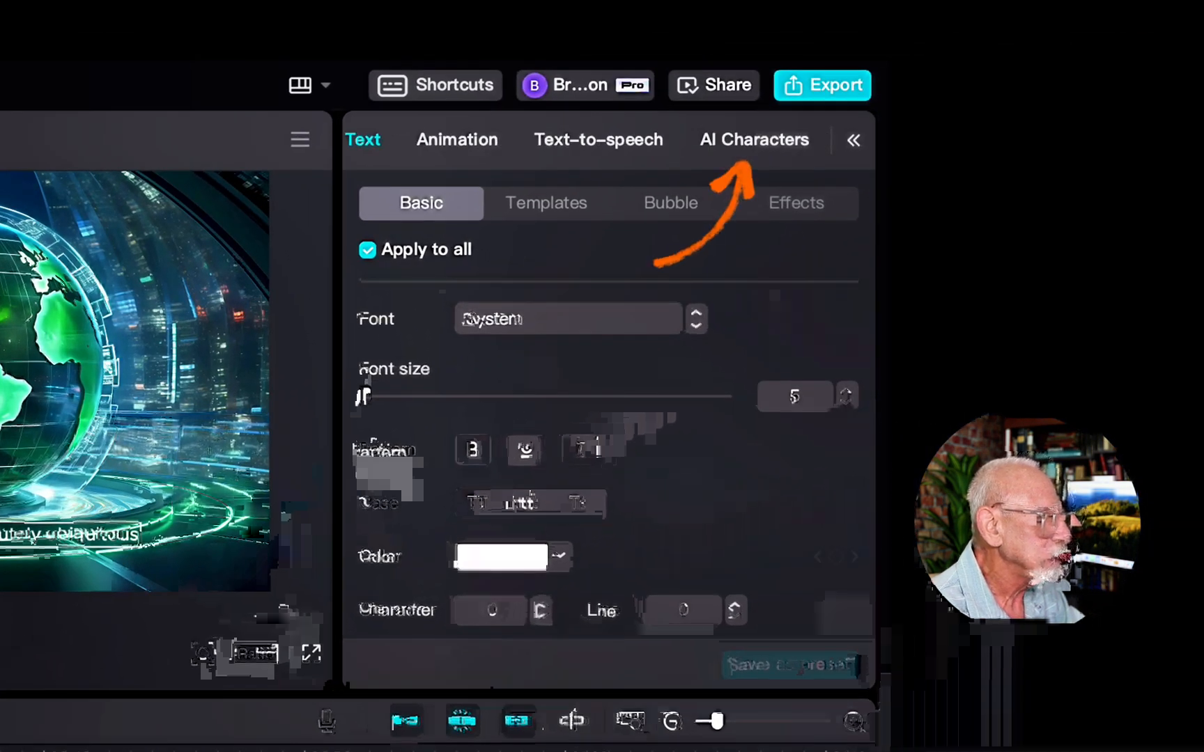
click(754, 141)
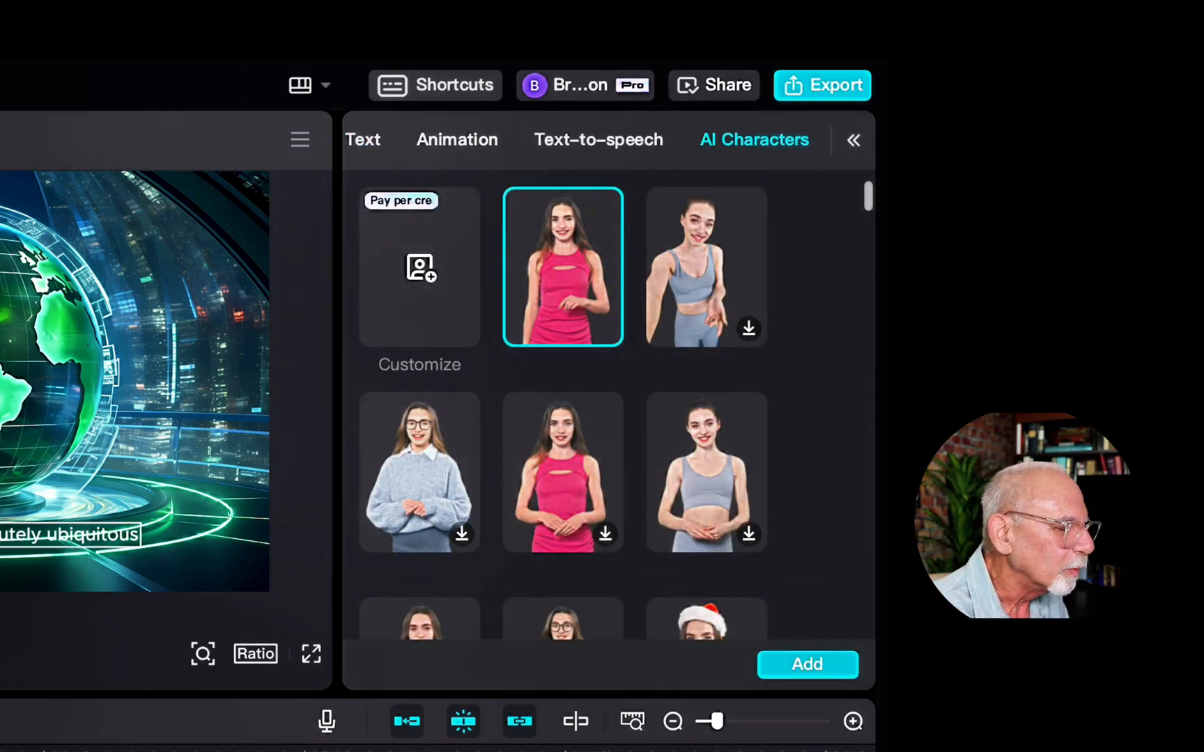
scroll(563, 404, down, 15)
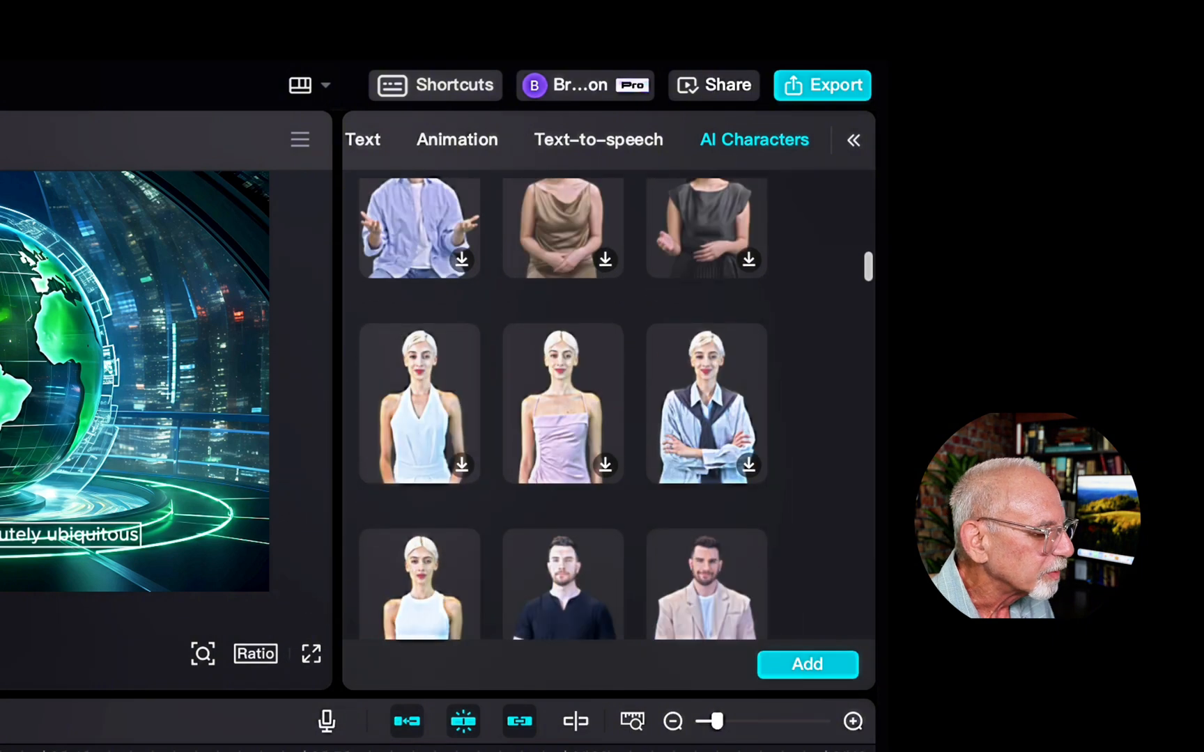
scroll(563, 404, down, 15)
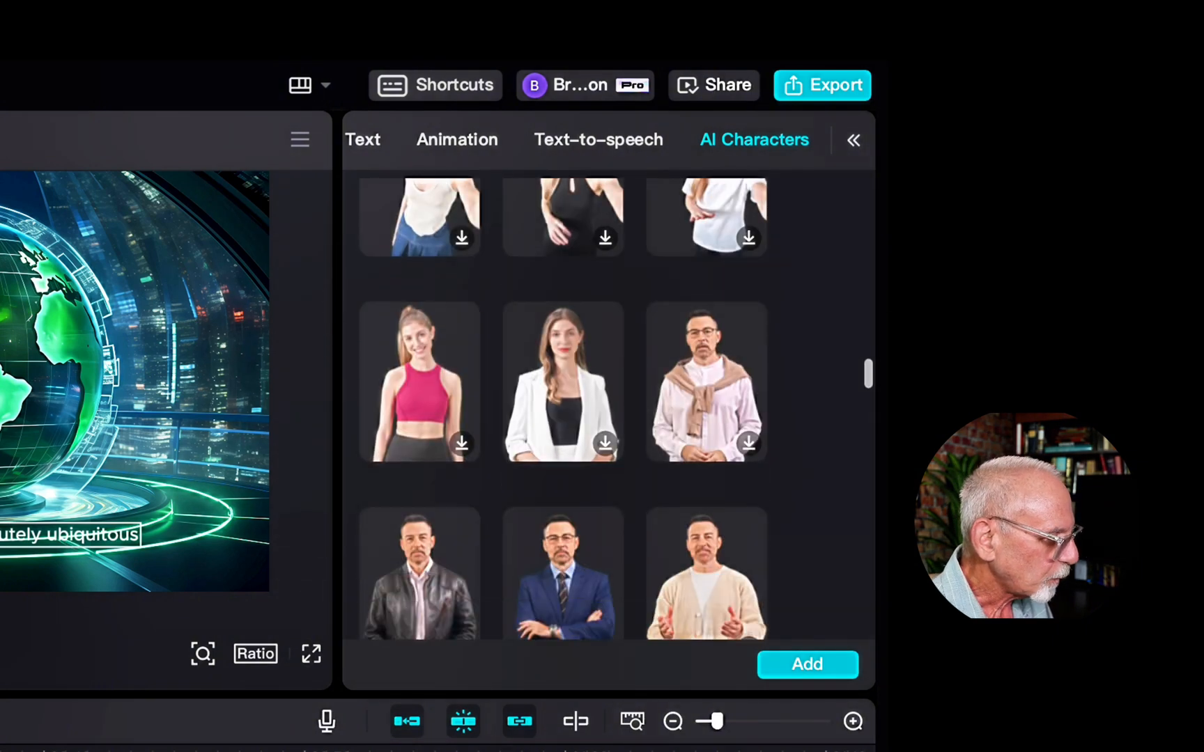
scroll(563, 404, down, 15)
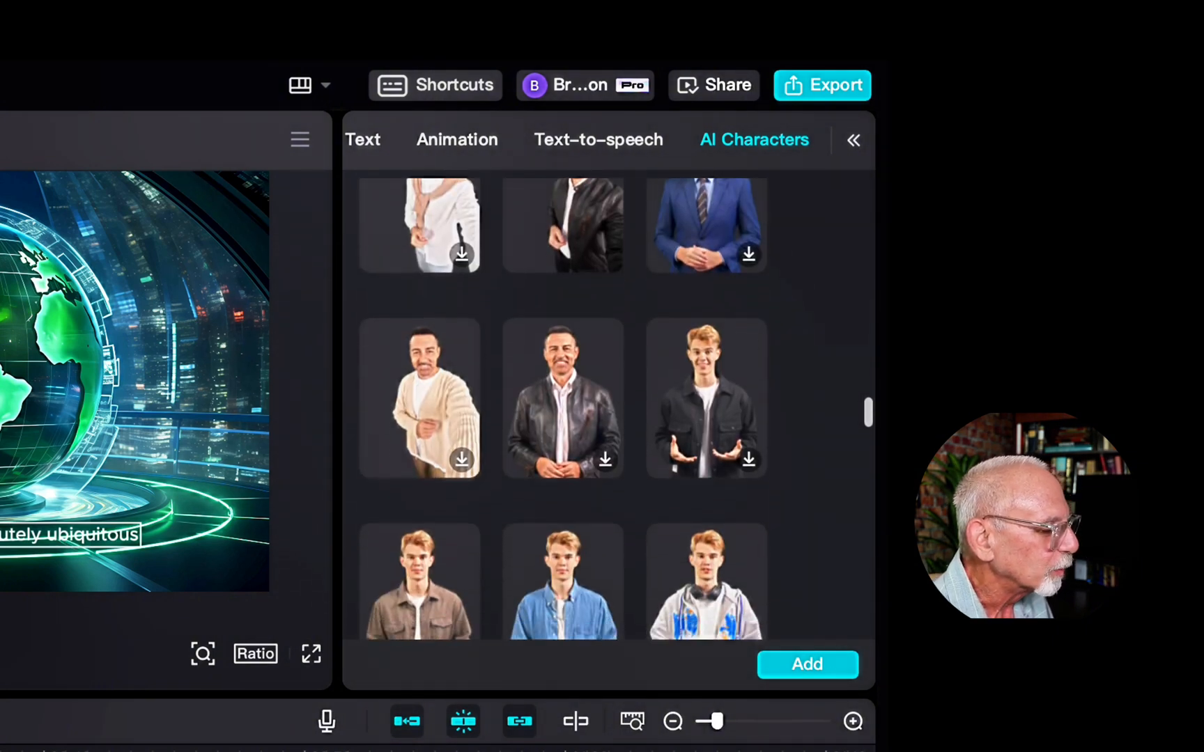
scroll(563, 404, down, 15)
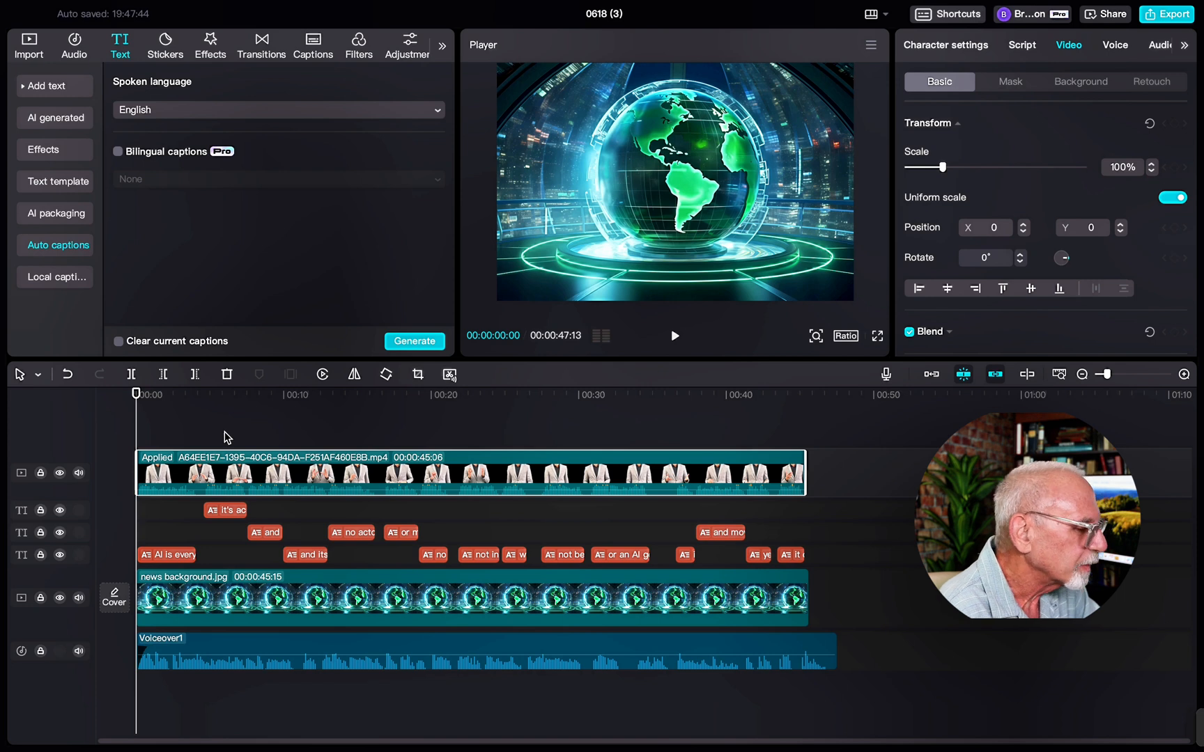
Play back the project with the AI presenter and extend the news background clip to 00:00:54:00.
key(space)
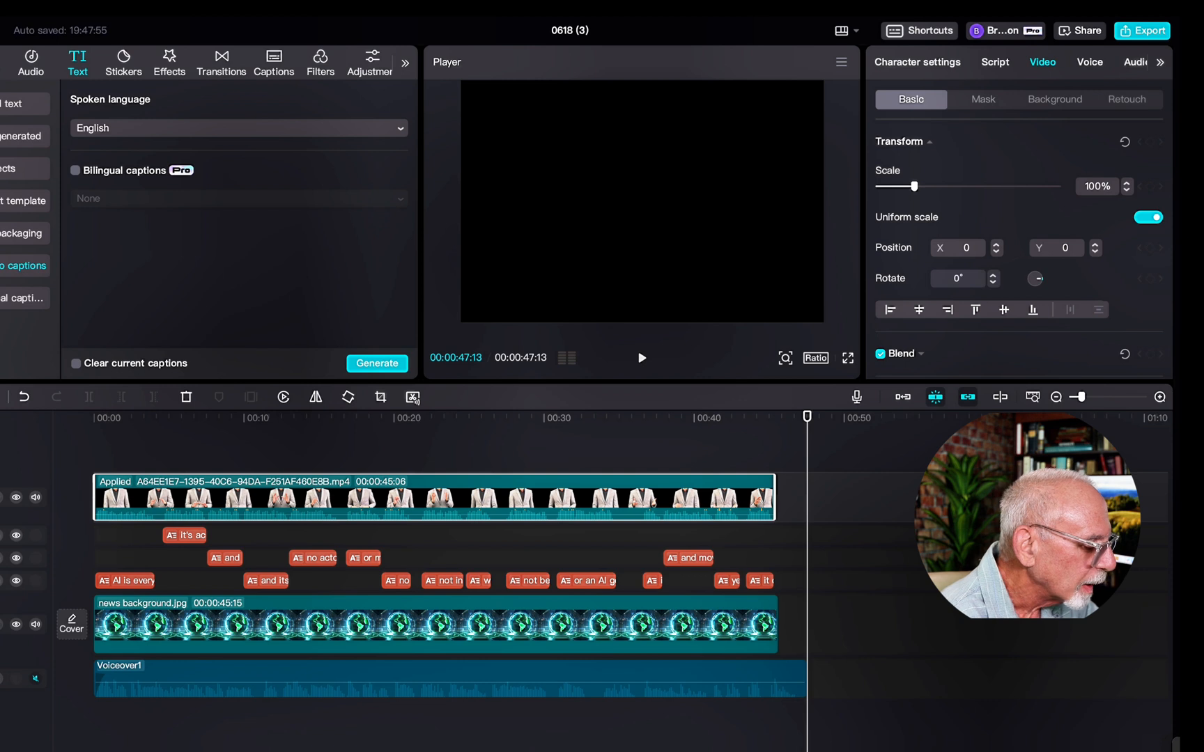
drag(777, 611, 906, 610)
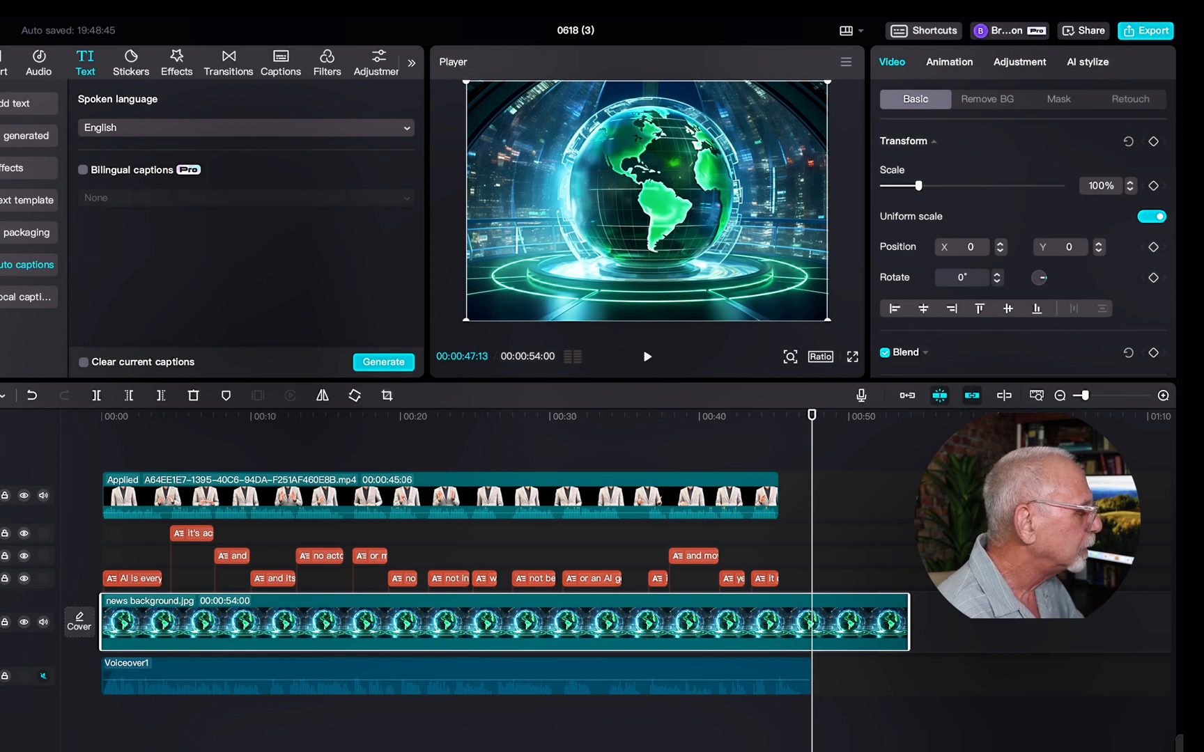
Place earth.jpg on a track between the background and the AI character, starting at the timeline's beginning, and extend it to 00:00:46:01.
click(3, 62)
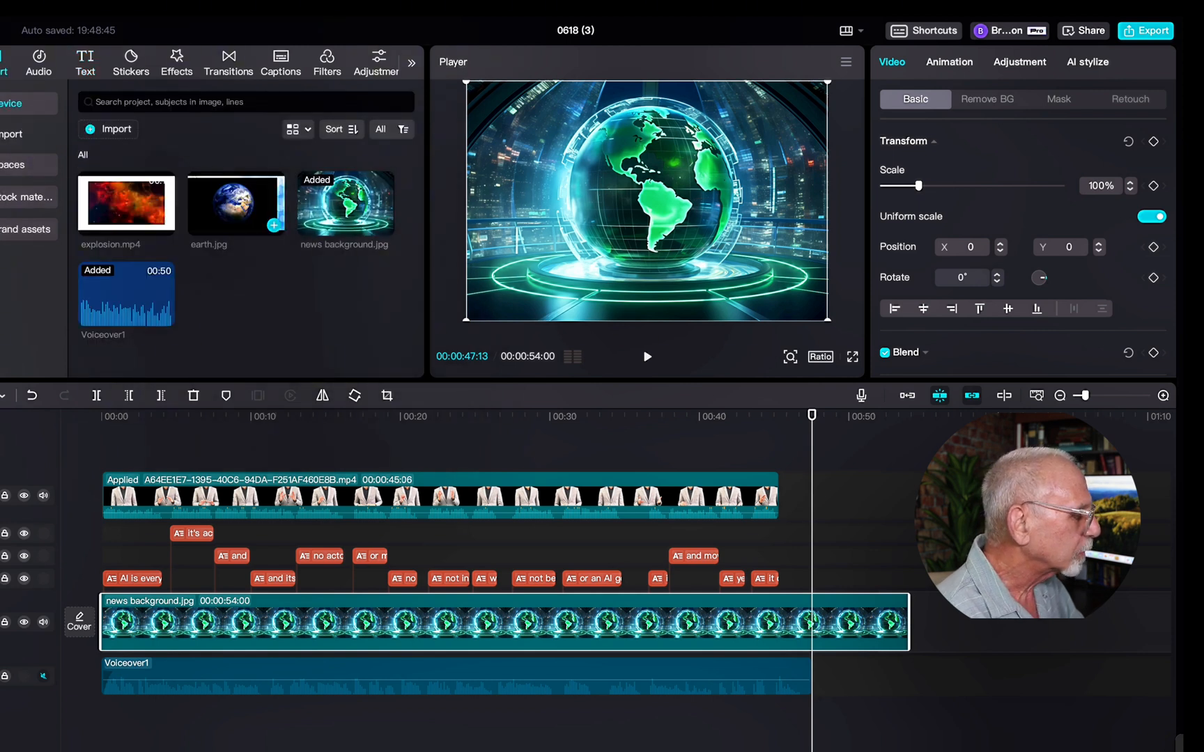
click(236, 203)
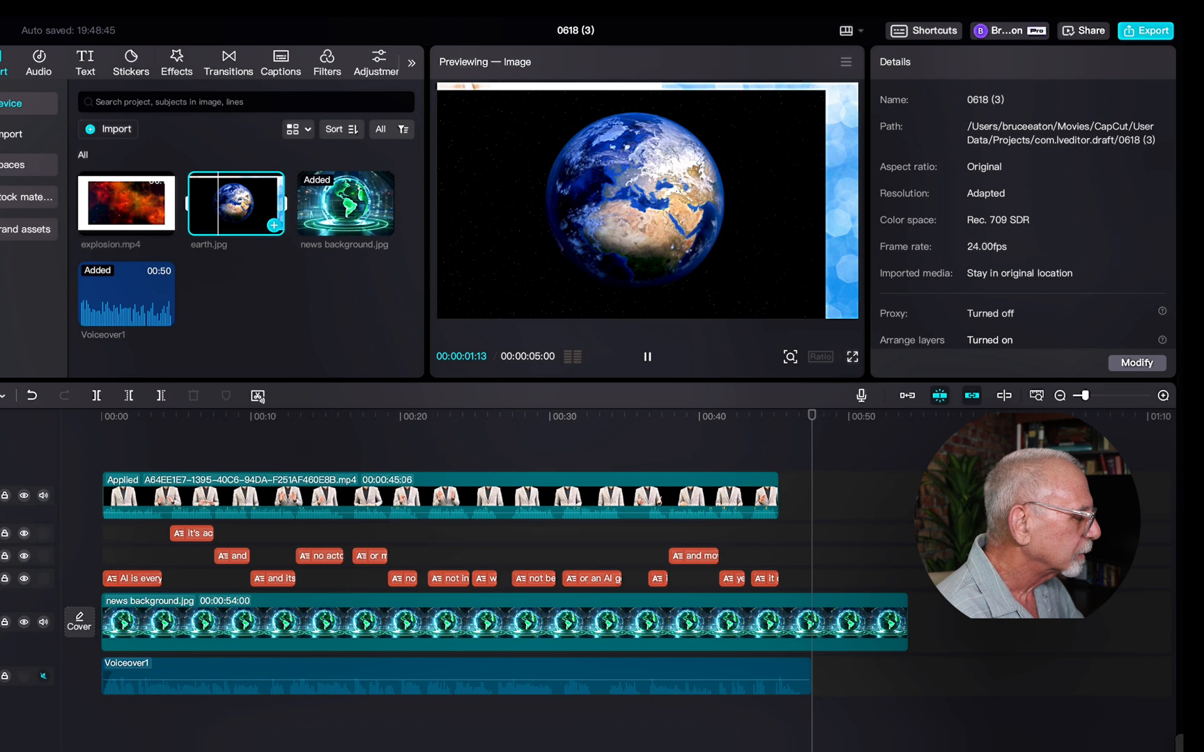
key(space)
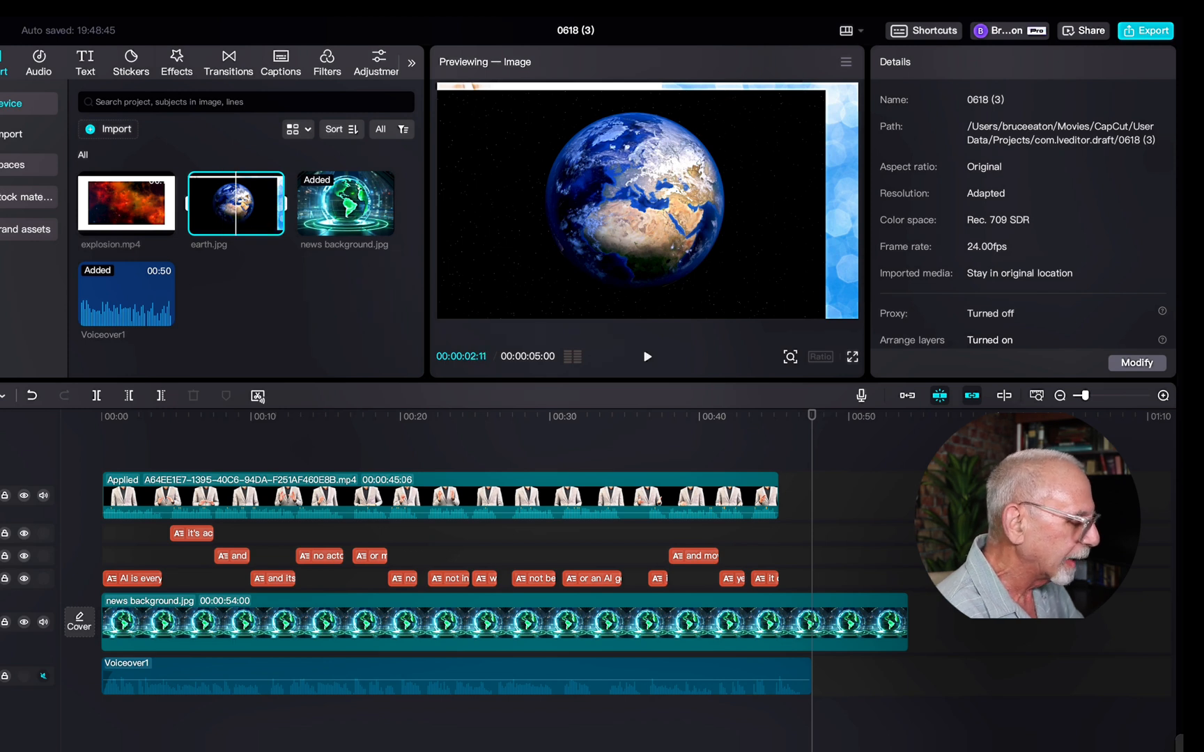
click(161, 452)
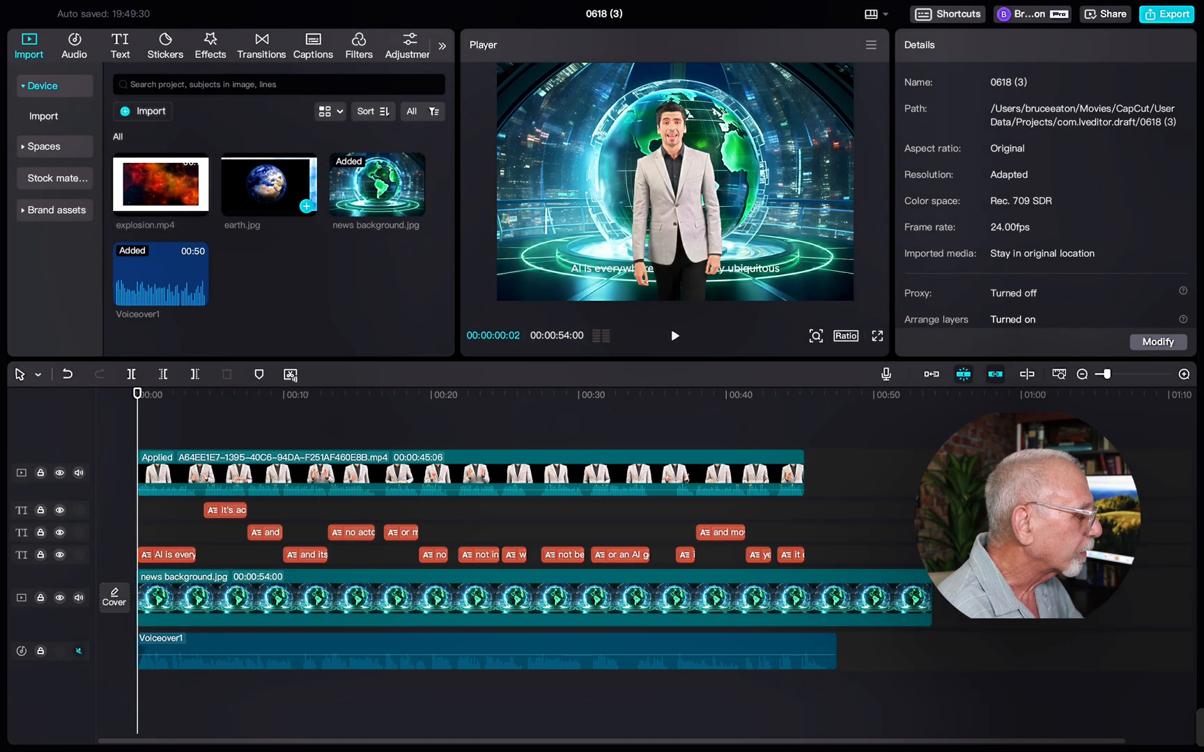
drag(305, 206, 209, 519)
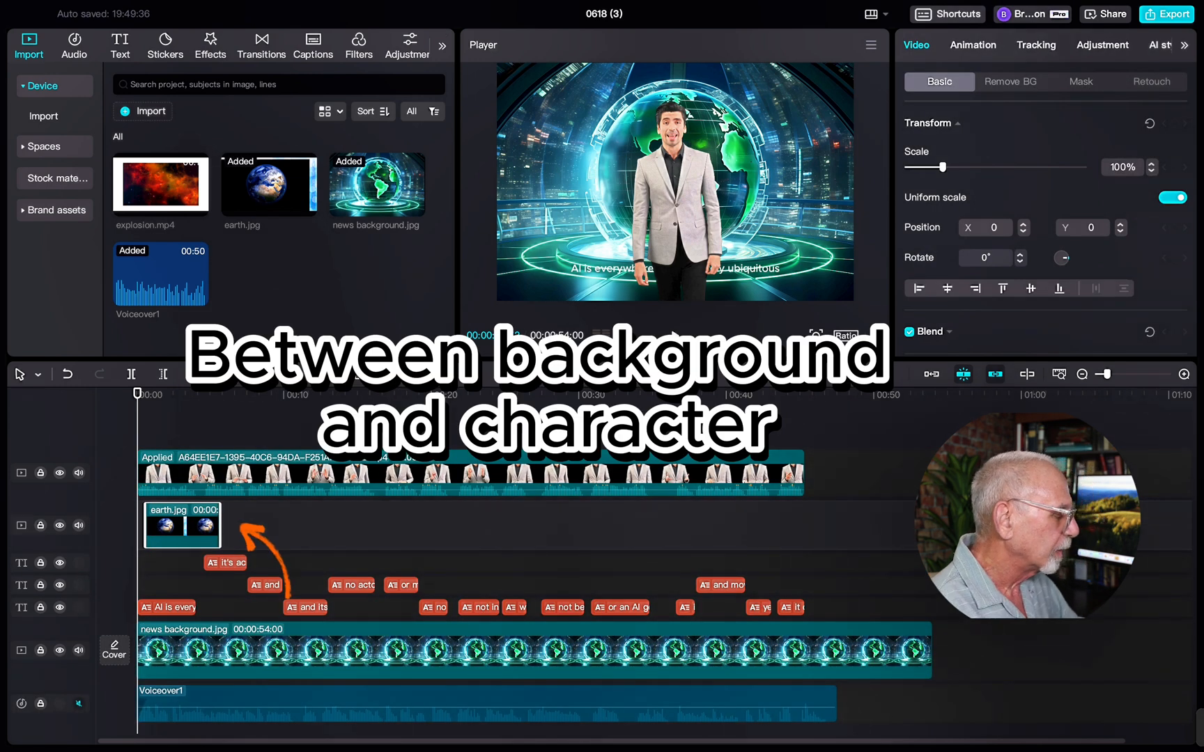
drag(183, 526, 170, 523)
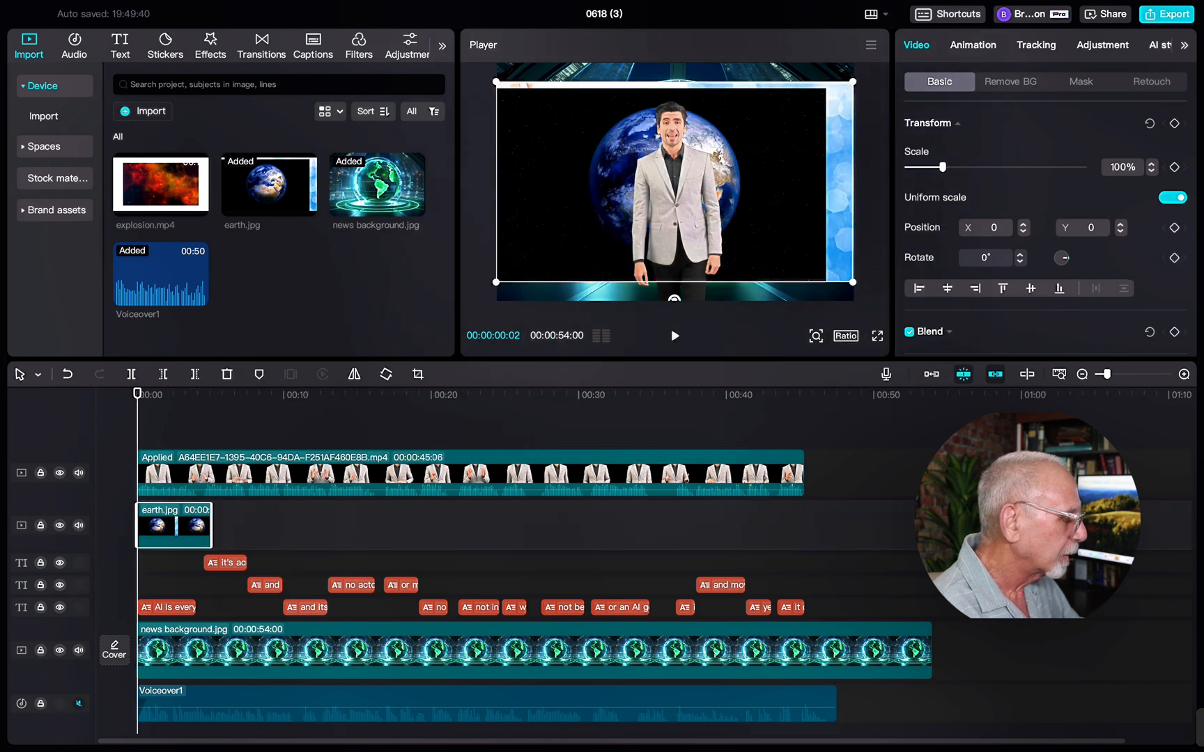
drag(211, 525, 816, 525)
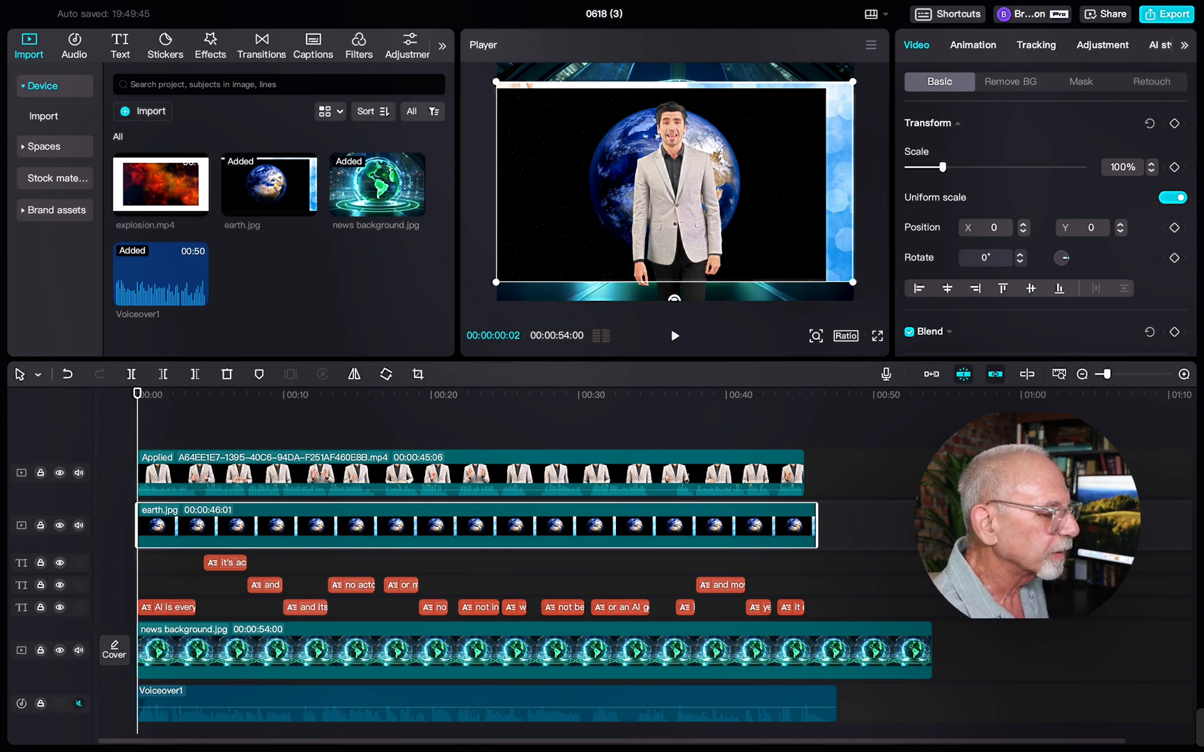
Enable chroma key on the earth.jpg clip and pick its black surroundings as the key color.
click(1010, 82)
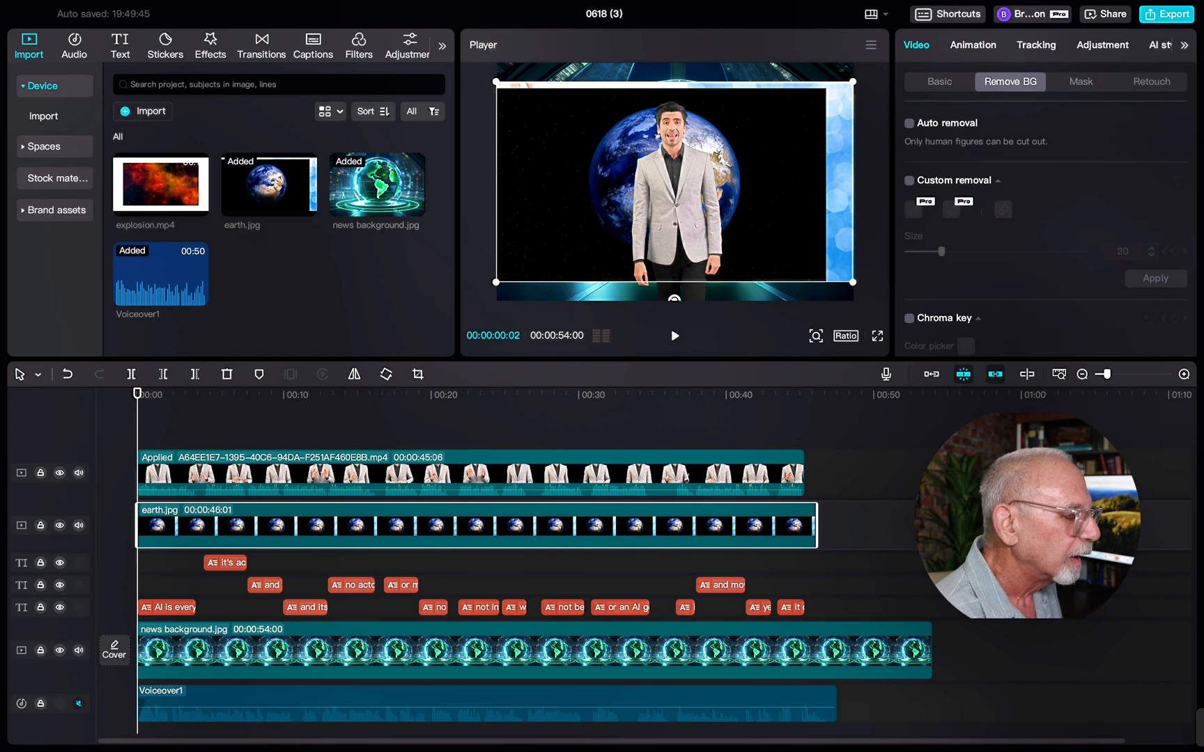
click(909, 318)
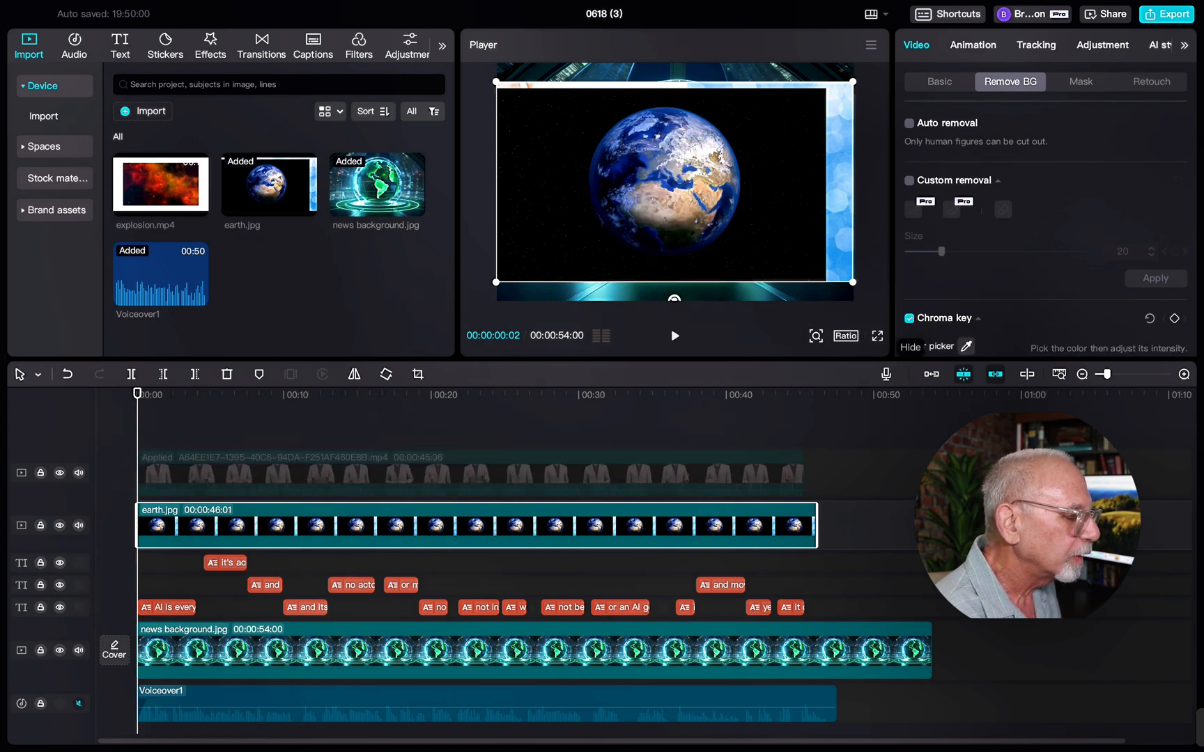
click(966, 345)
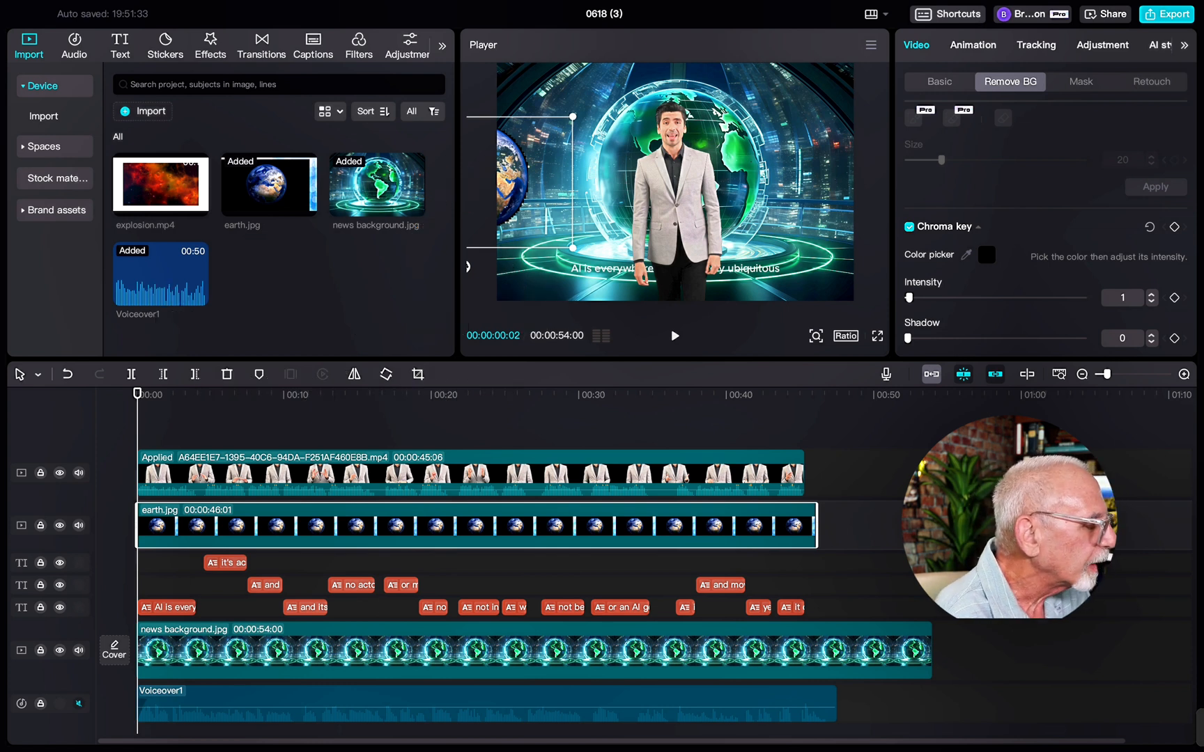
Scale the news background image up to 191% and play the first few seconds of the composition.
click(568, 278)
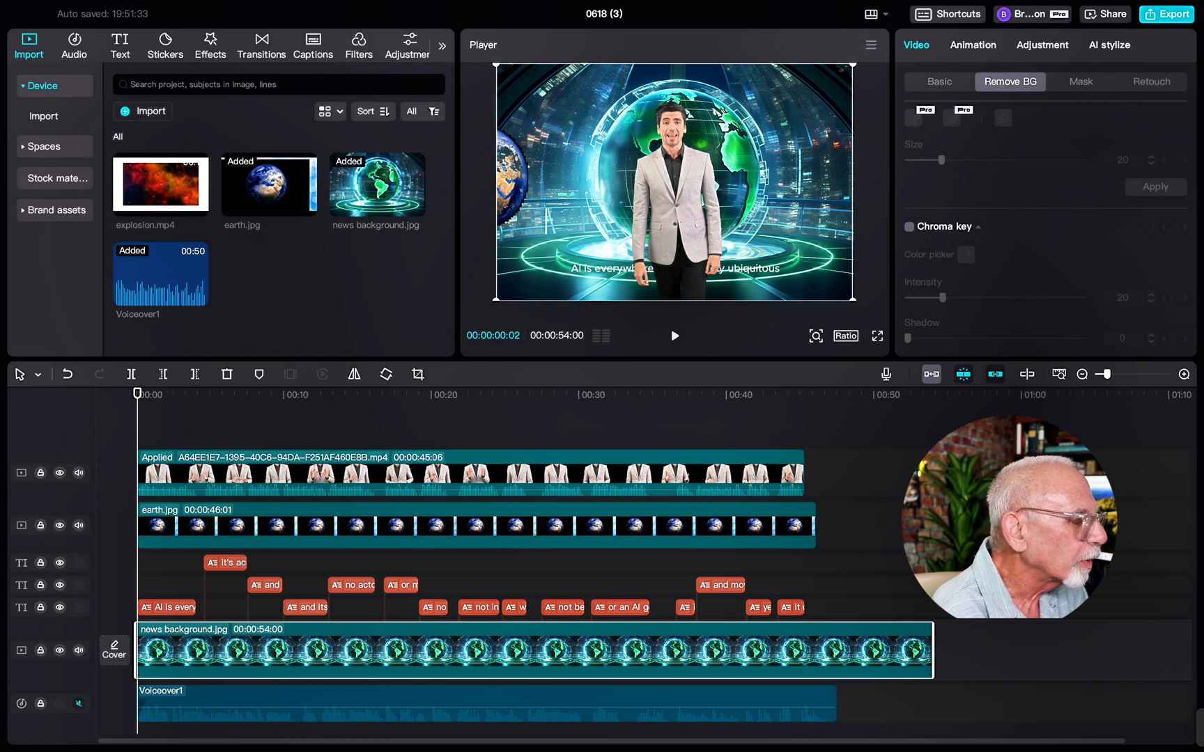
drag(852, 64, 1021, 1)
drag(976, 167, 975, 170)
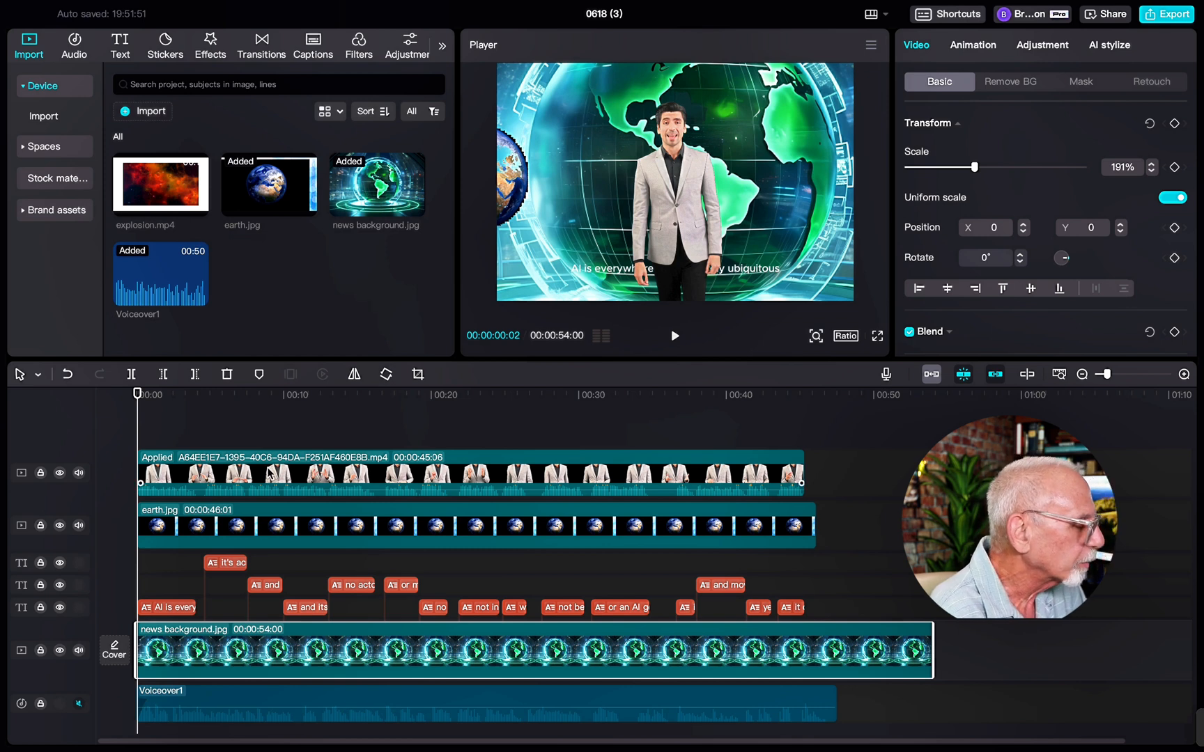
key(space)
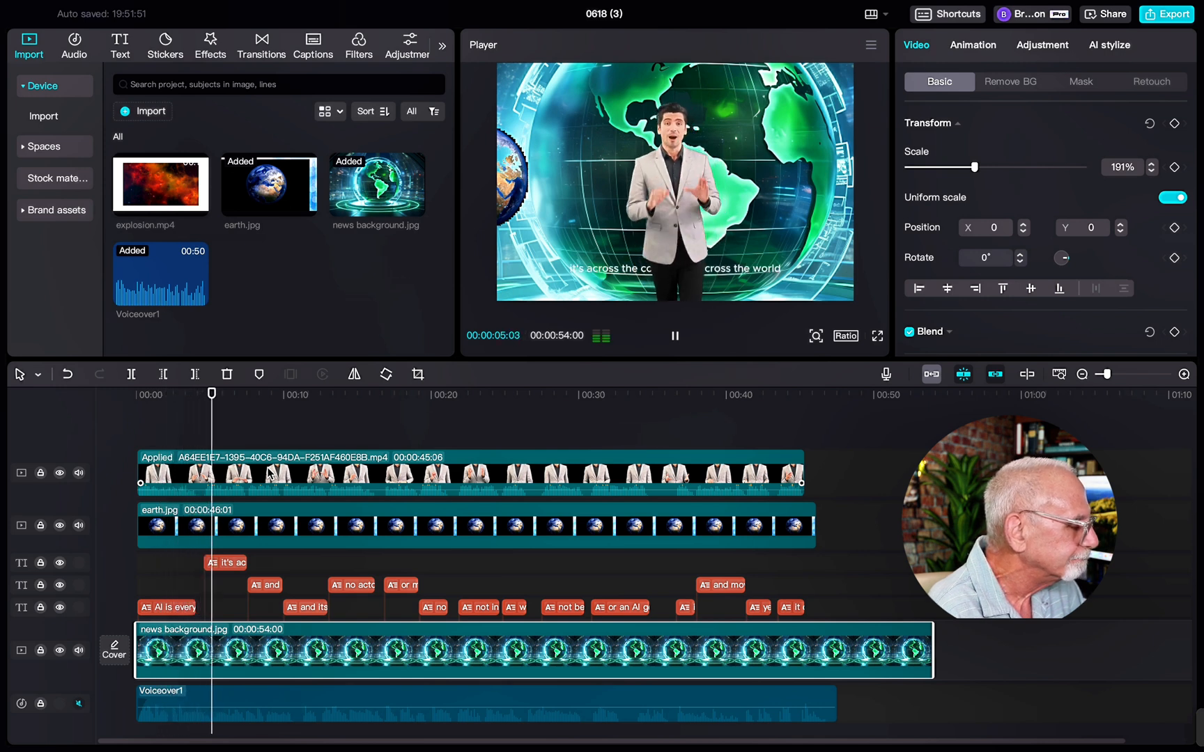
key(space)
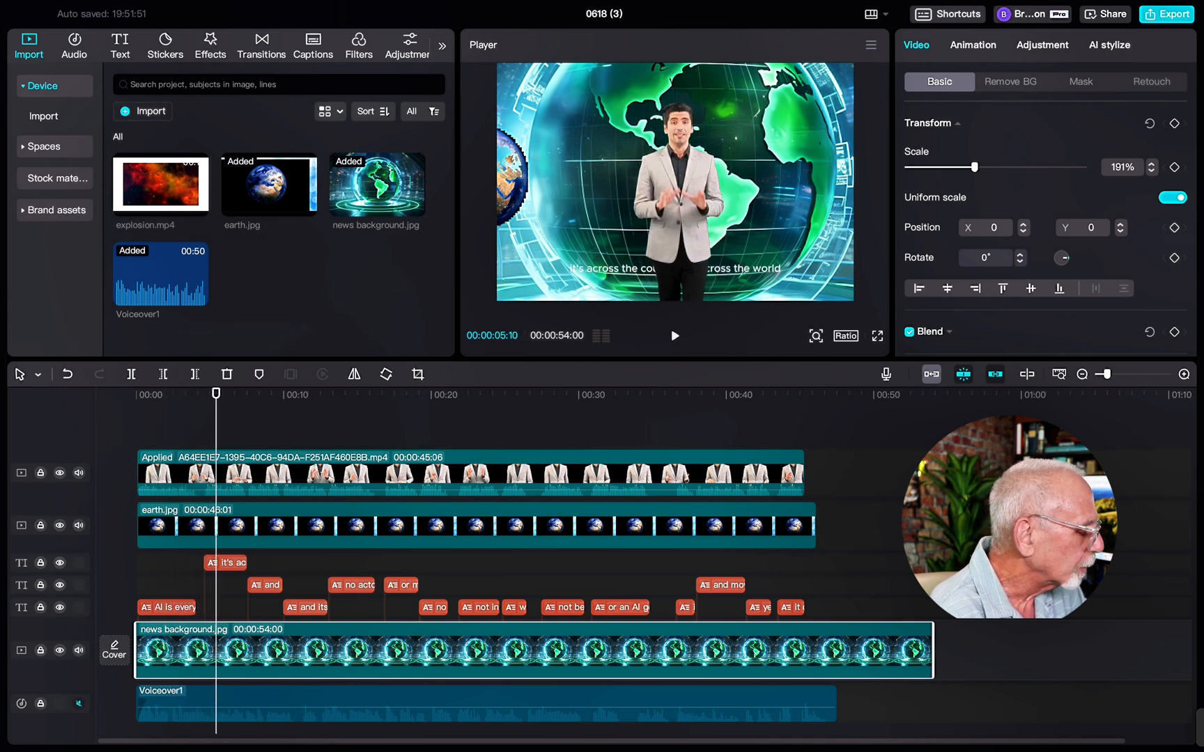
Add a transform keyframe to the news background clip at the beginning of the timeline.
key(Up)
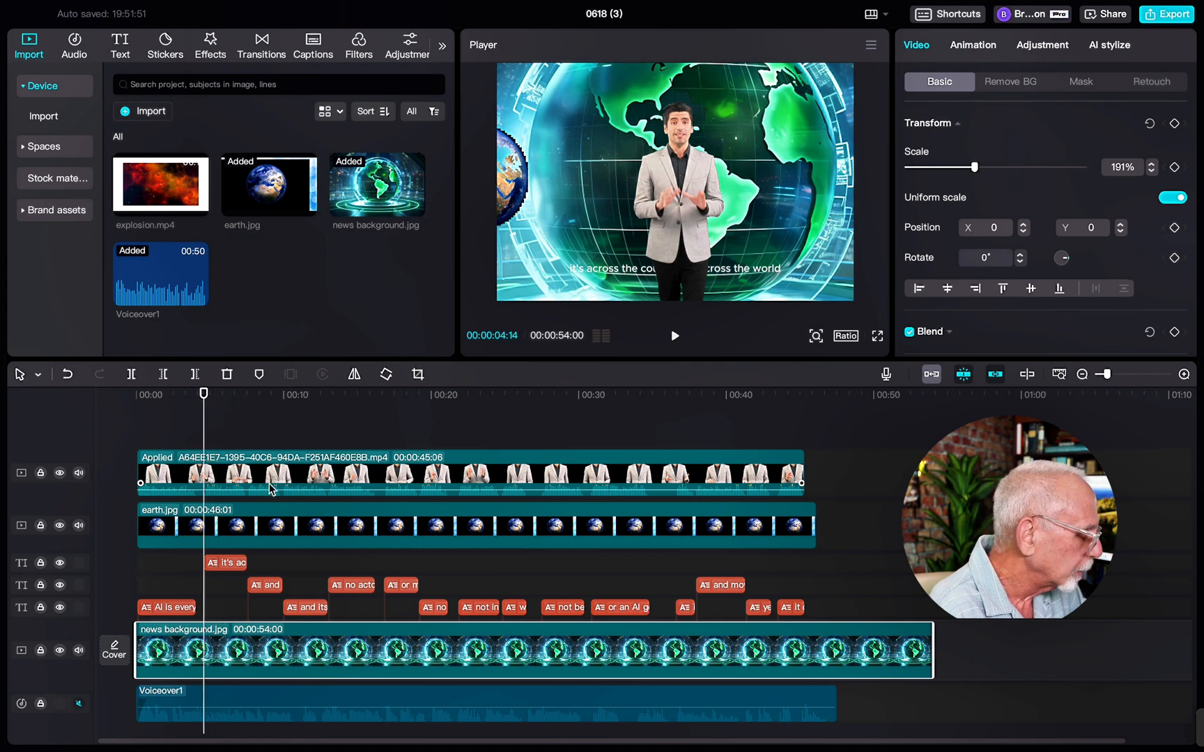
key(Up)
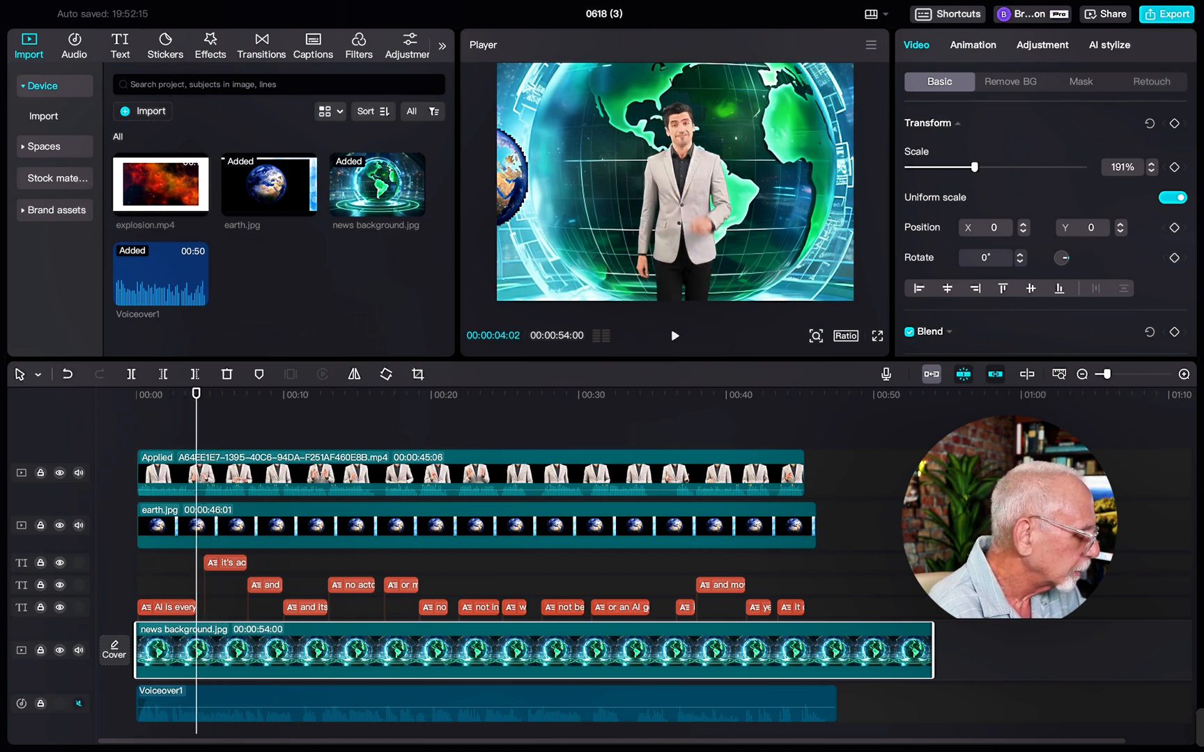
key(Up)
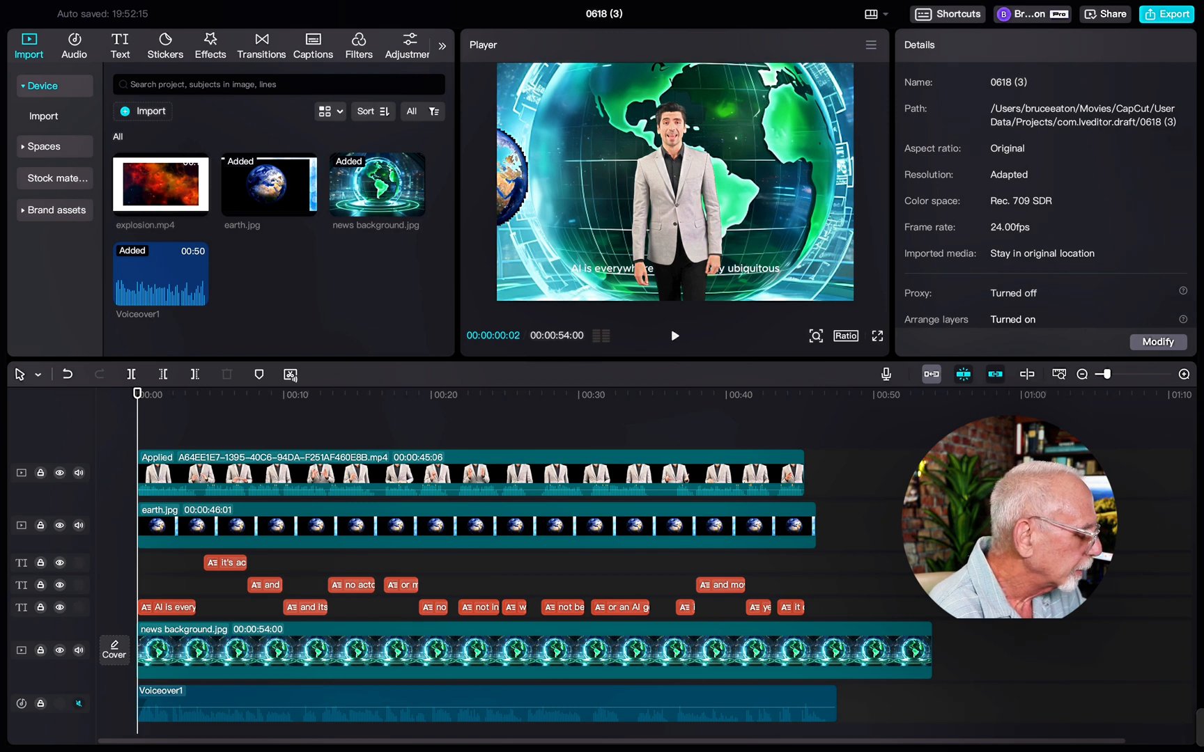
click(146, 651)
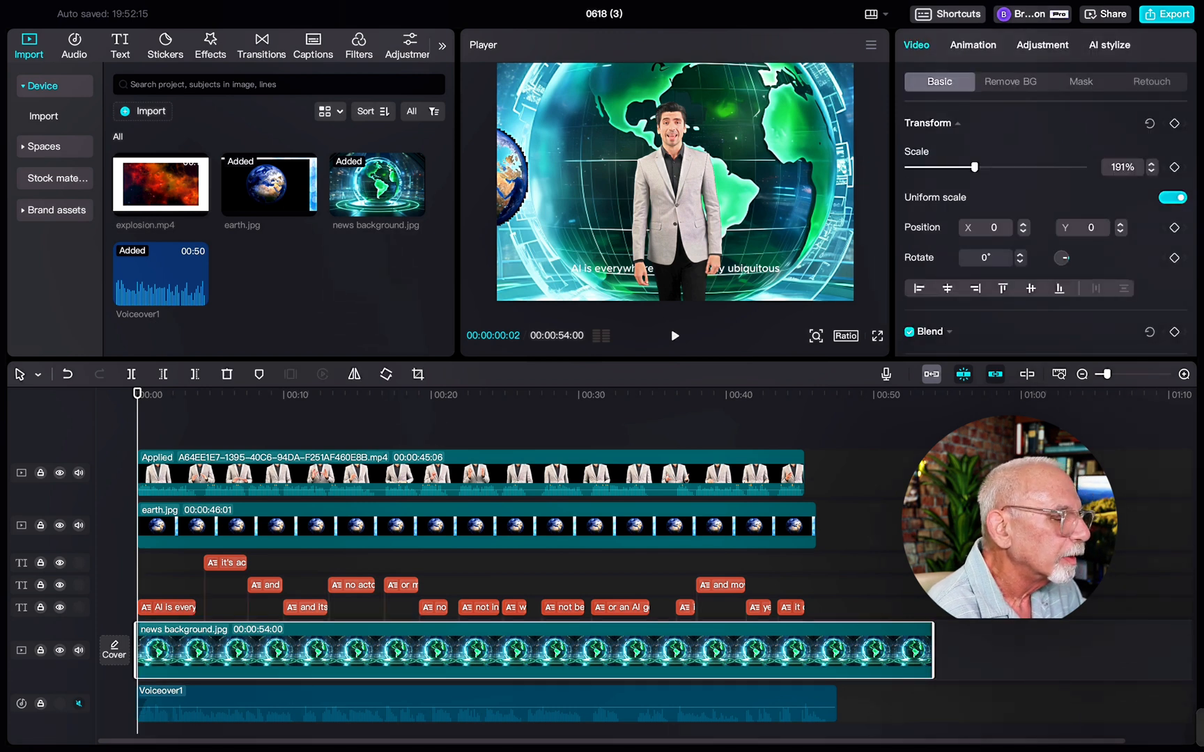
click(1174, 124)
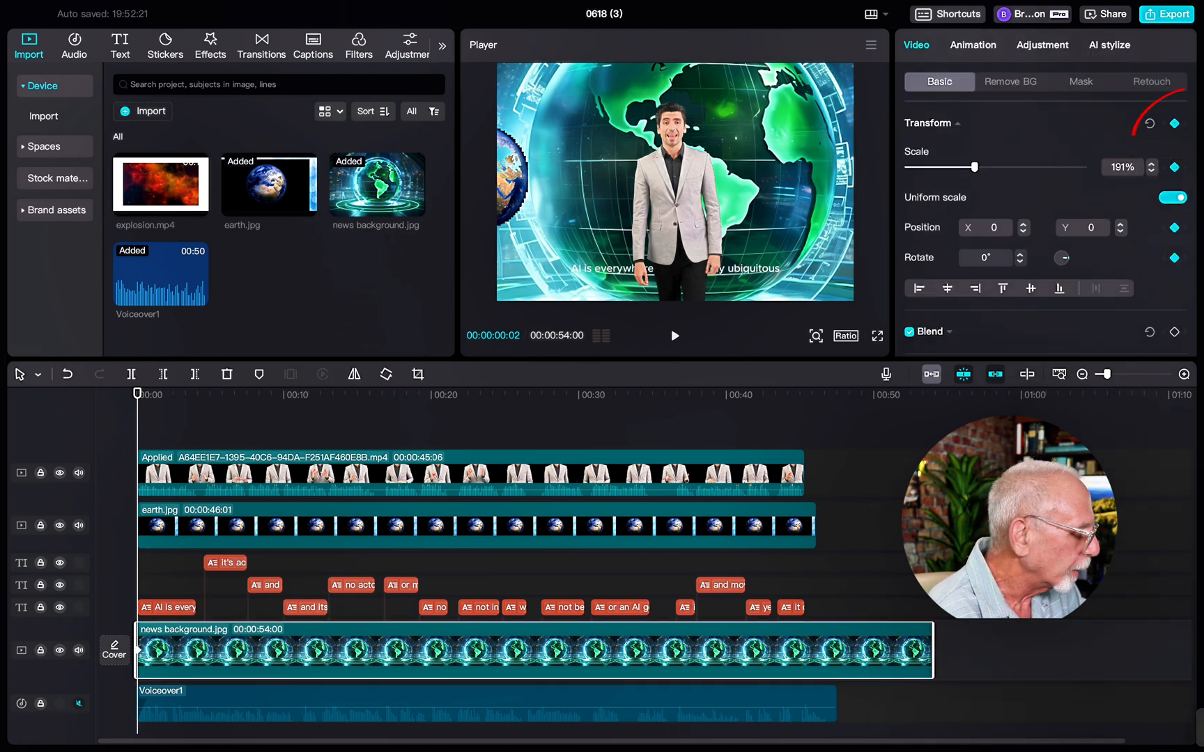
Play up to 00:00:09:10, move the earth.jpg image to X -1080, Y 0 and scale it down to 46%.
key(space)
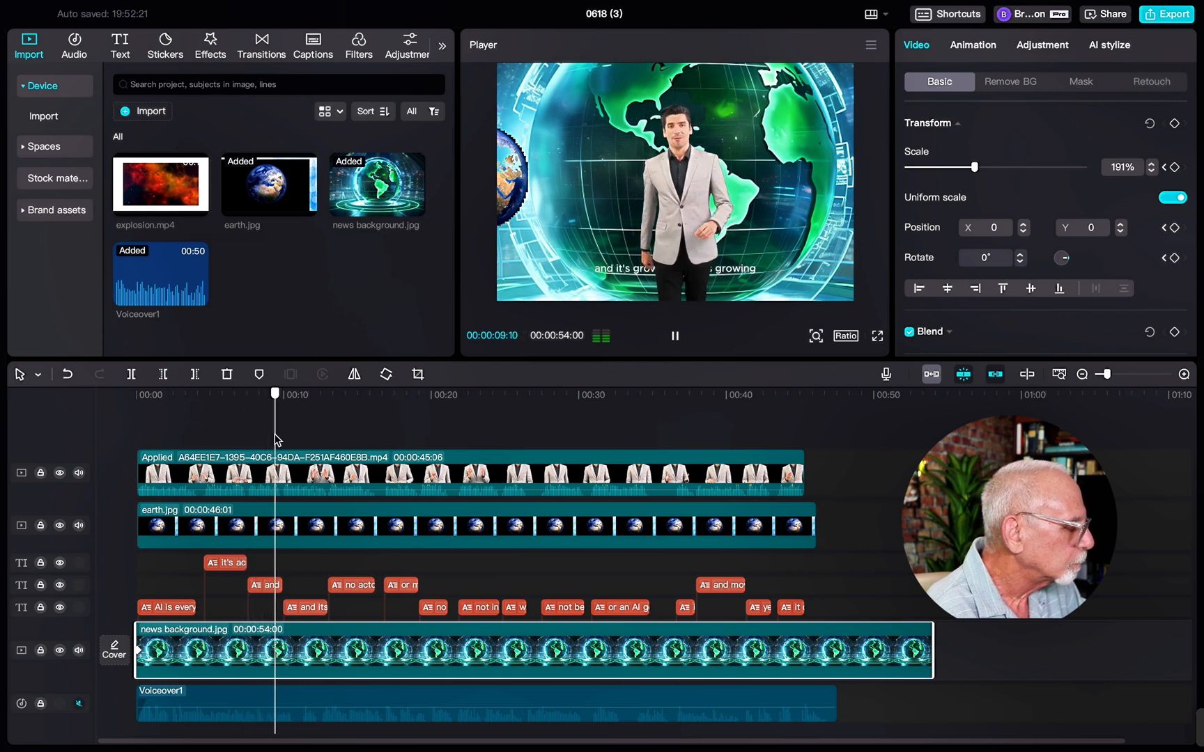
key(space)
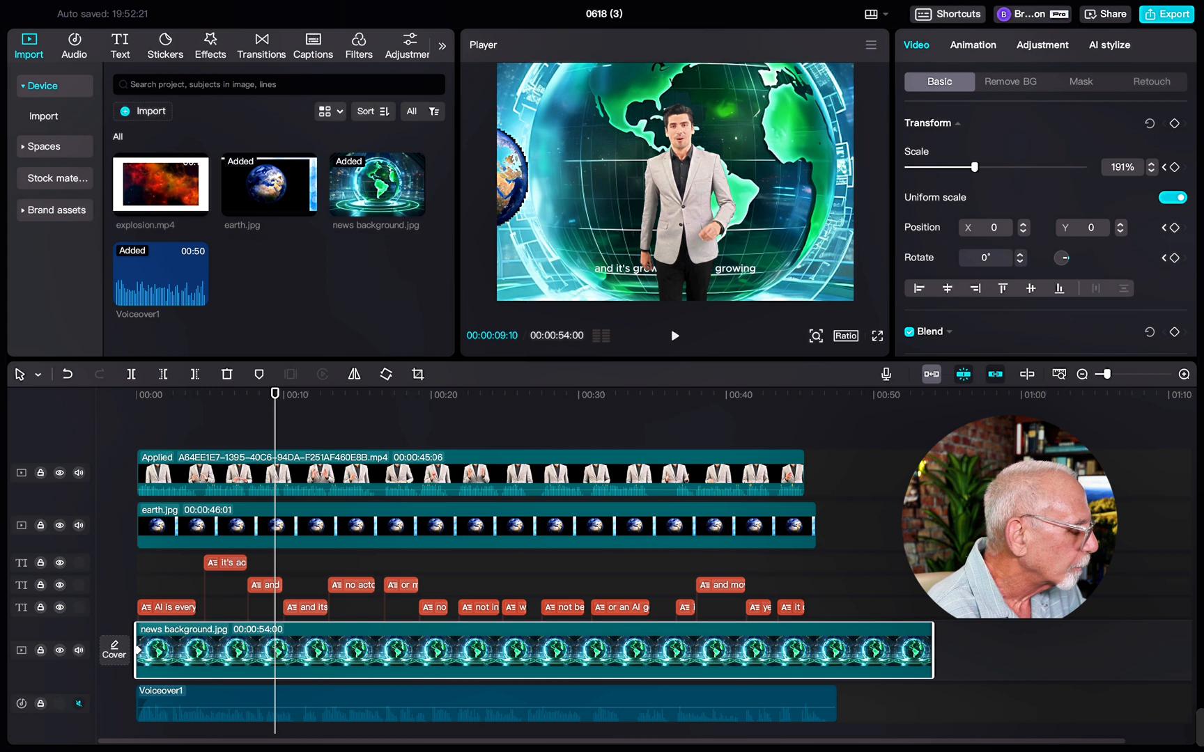
click(476, 525)
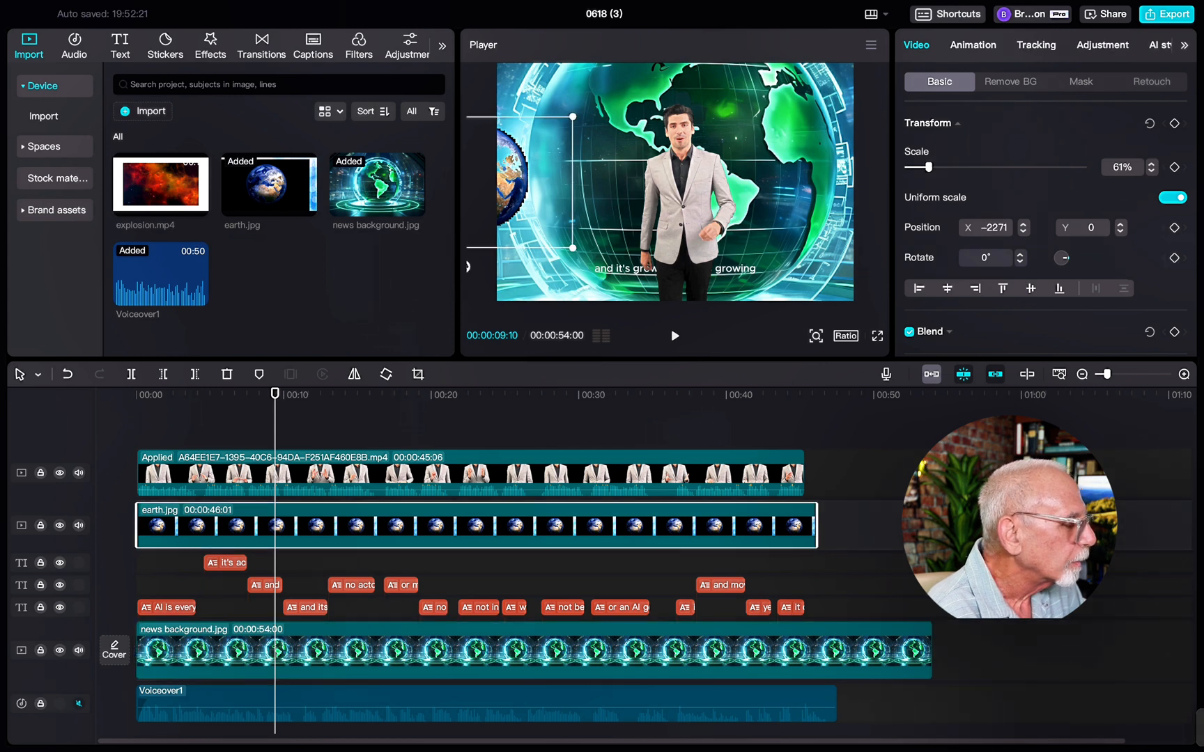
drag(512, 182, 623, 182)
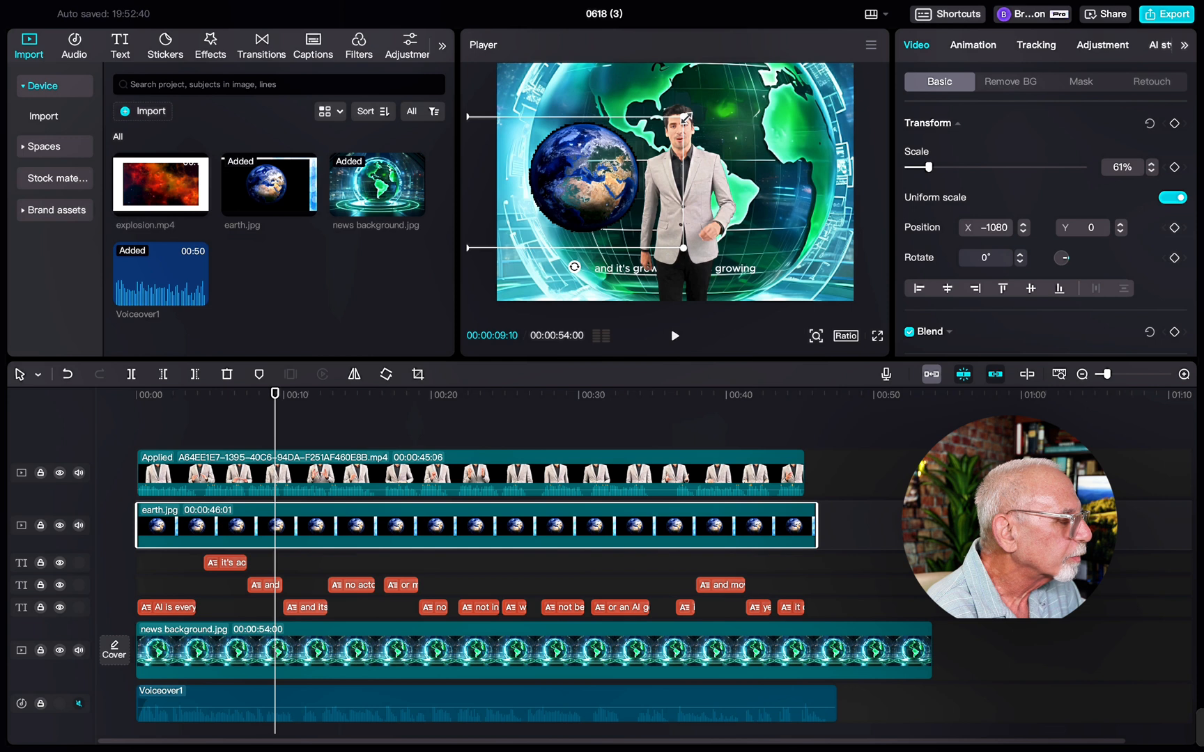
drag(686, 115, 657, 155)
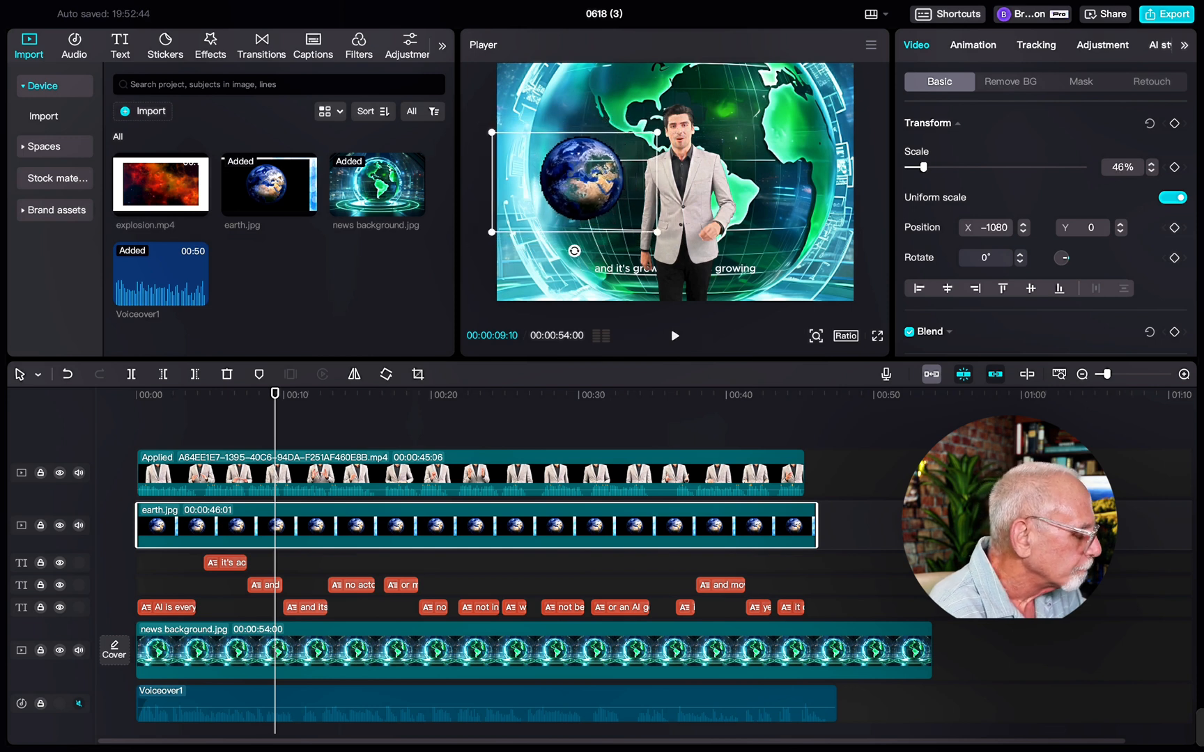
Shrink earth.jpg to 37%, move it to X 900, Y 167 at 00:00:35:12, and play the remainder of the composition.
key(space)
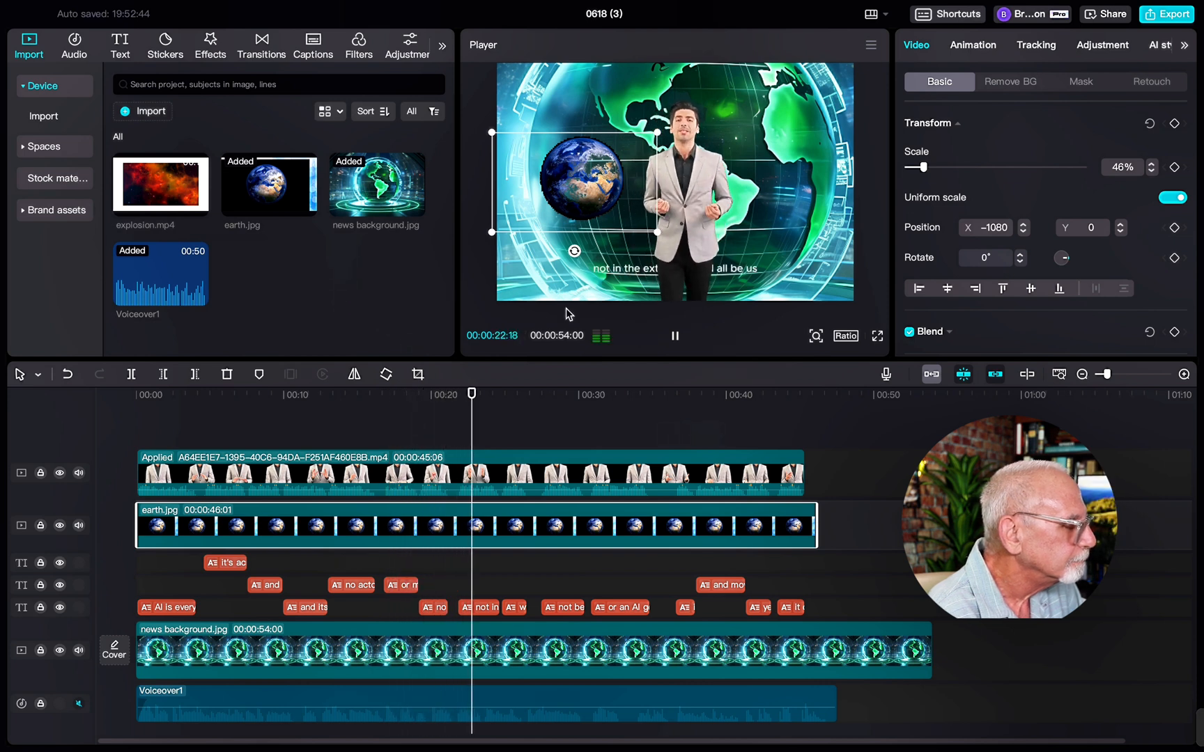
key(space)
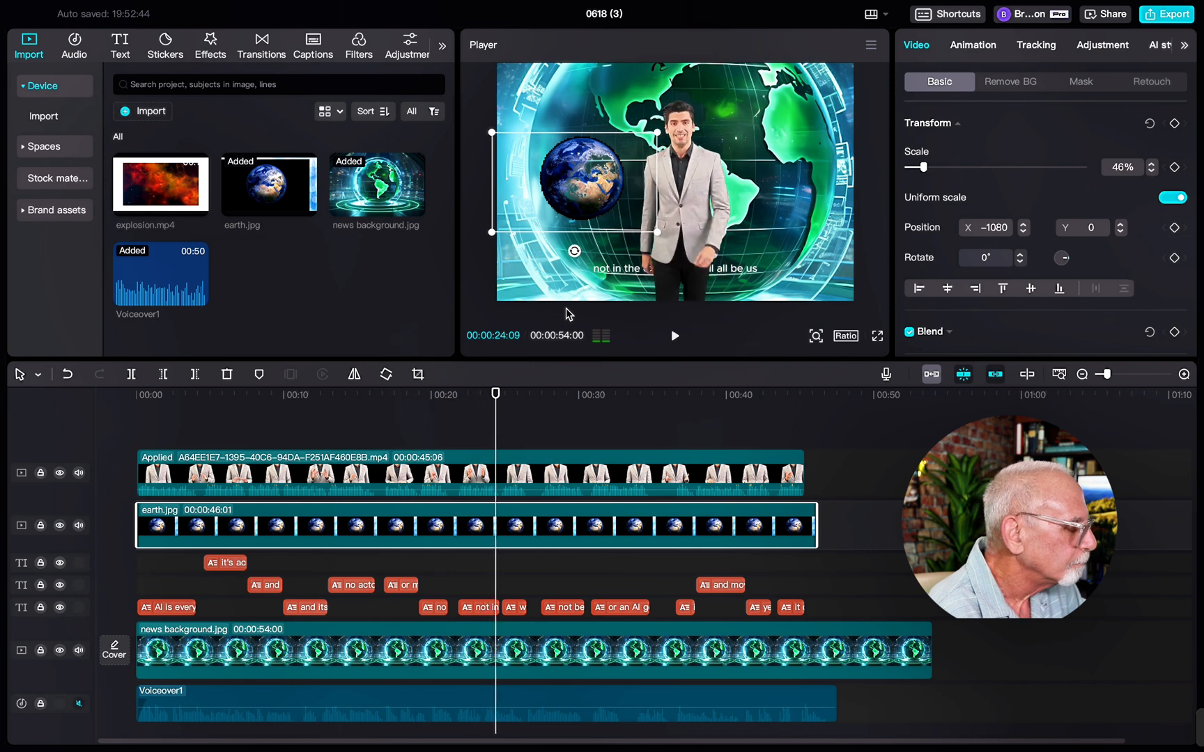
drag(575, 181, 643, 165)
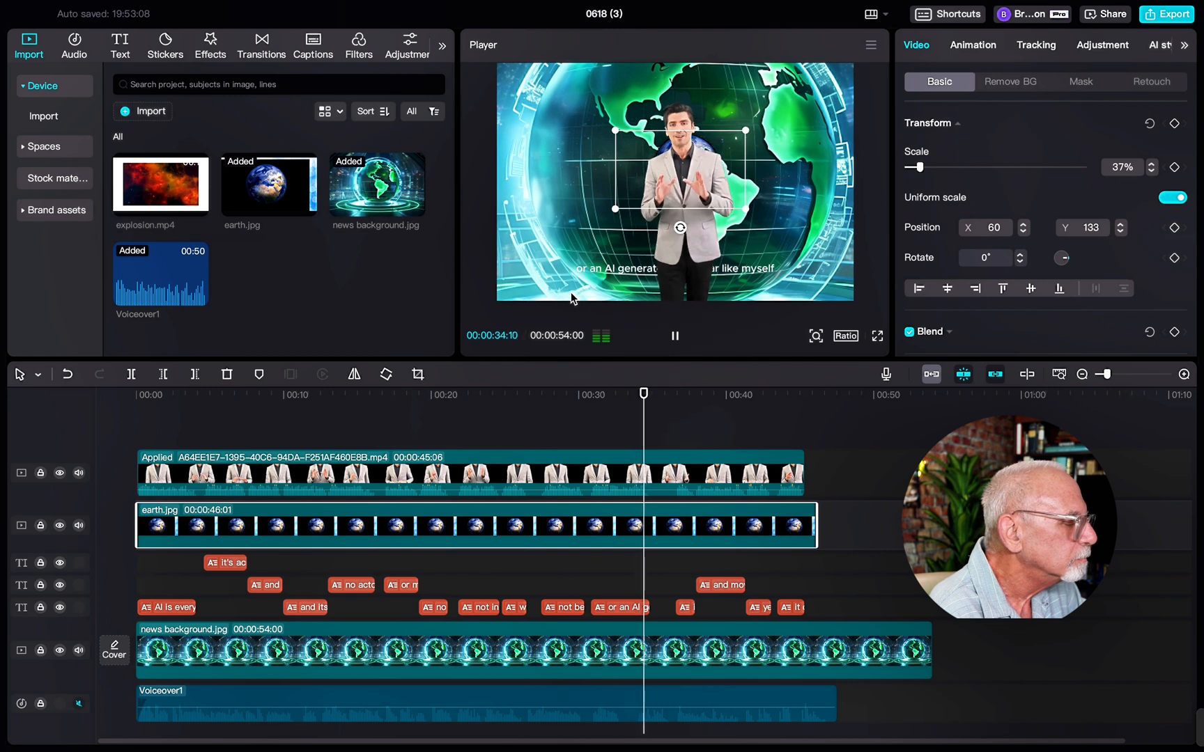
key(space)
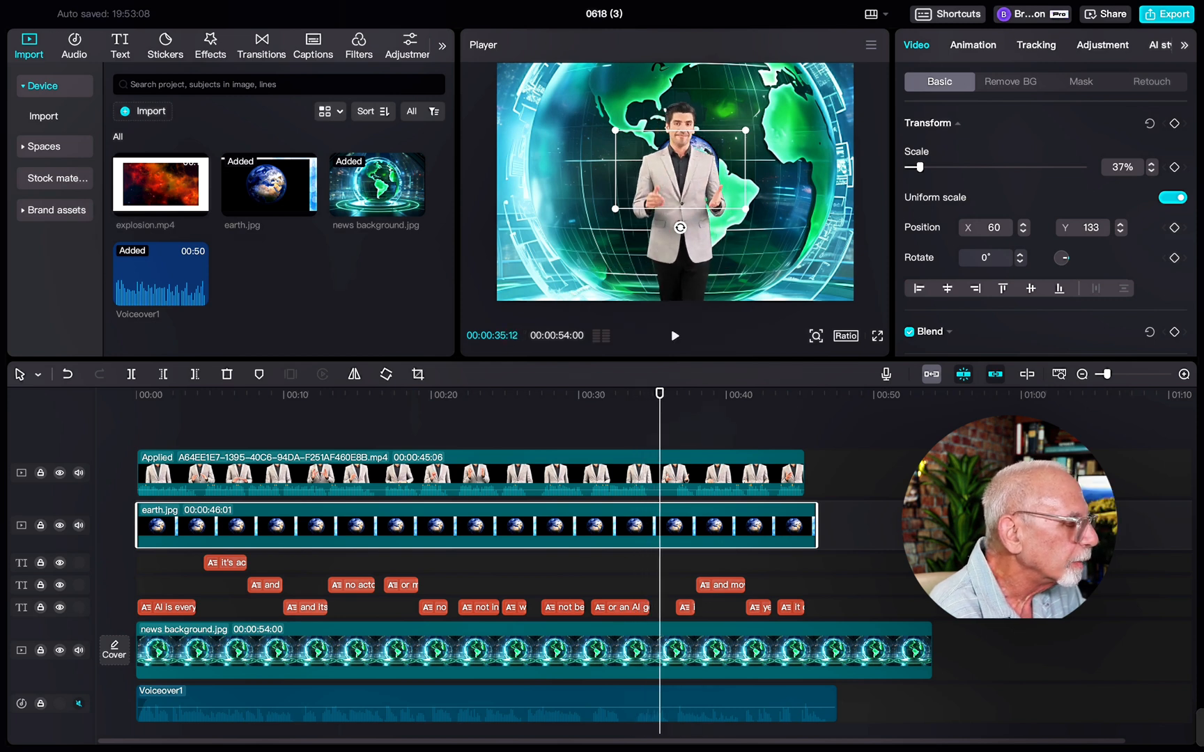
drag(772, 151, 782, 153)
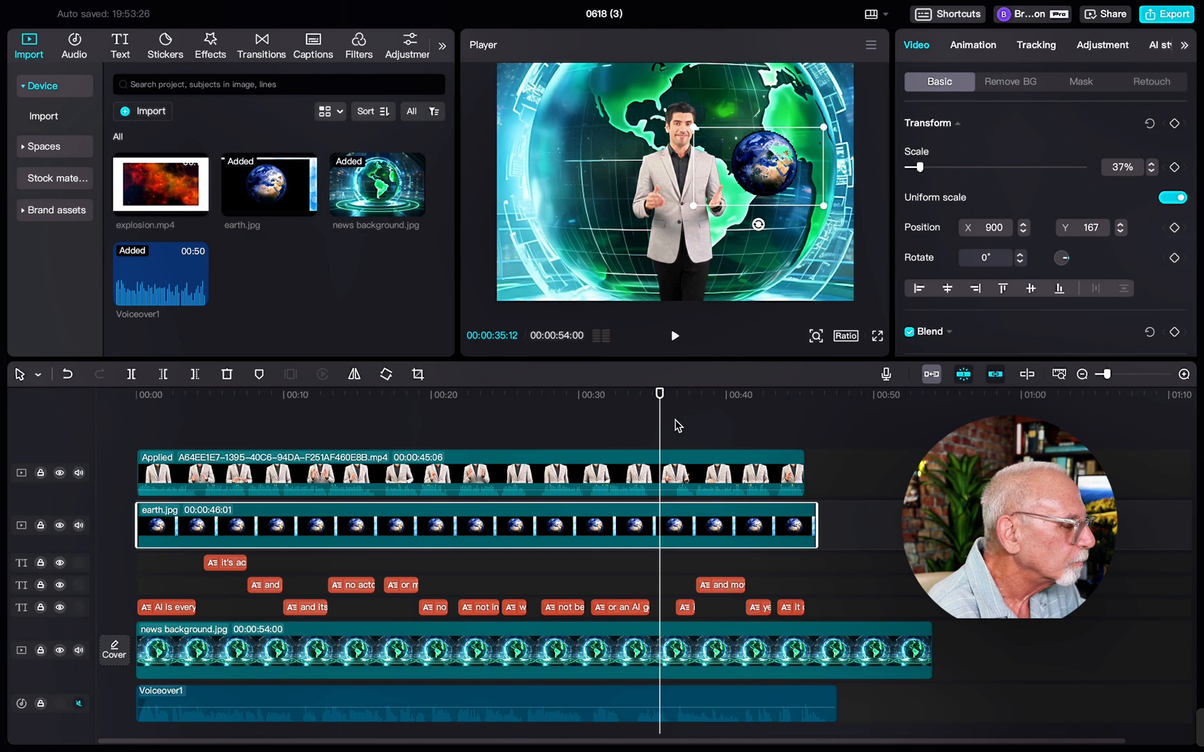
key(space)
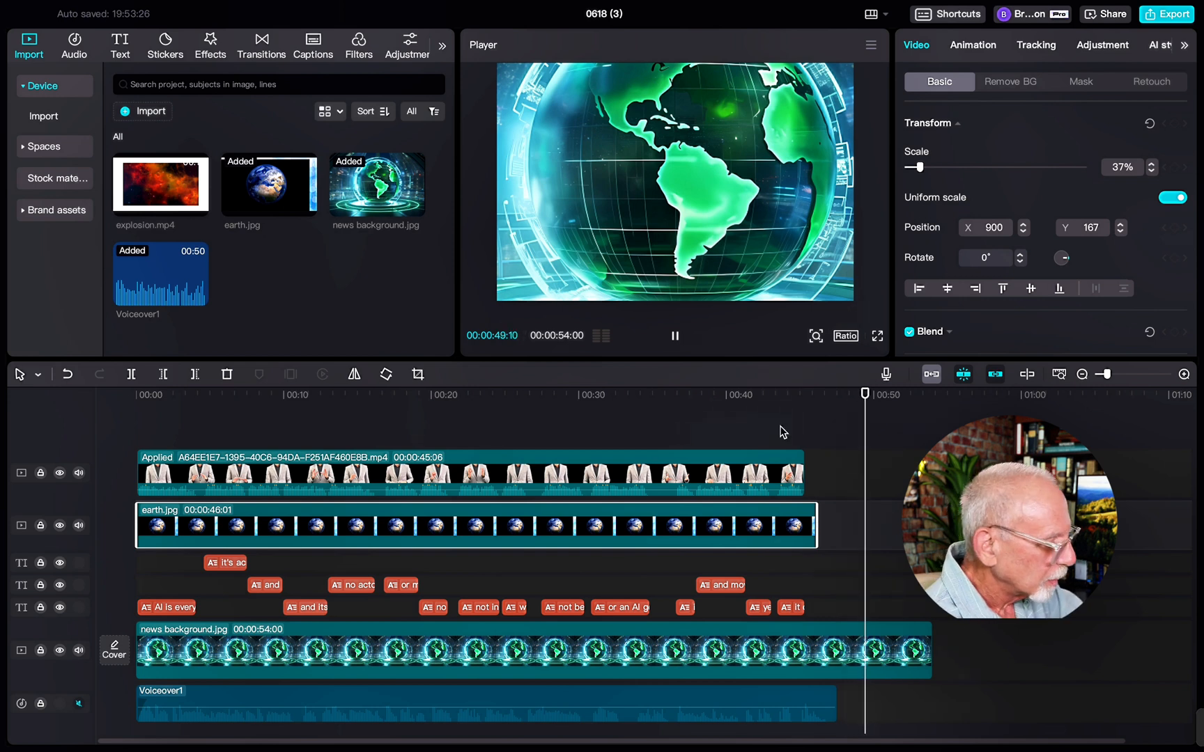
key(space)
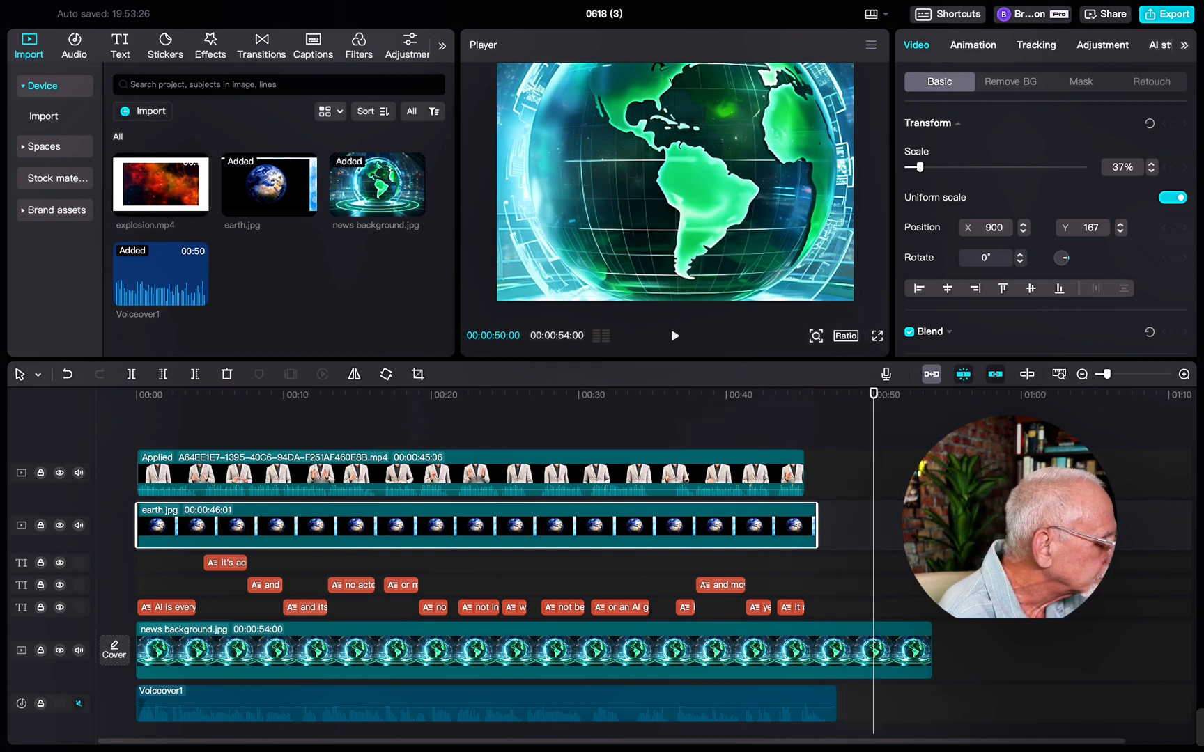
Add a keyframe to the news background clip at 00:00:43:00 by reducing its scale to 106%.
click(137, 426)
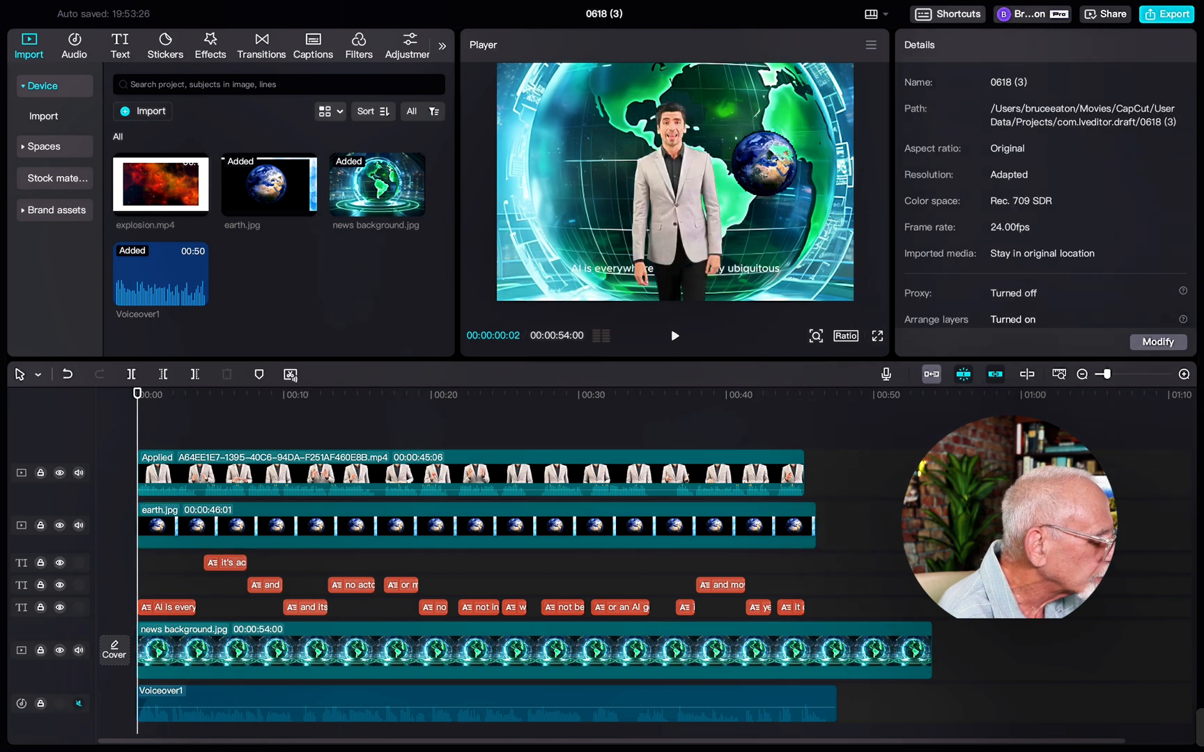
click(535, 650)
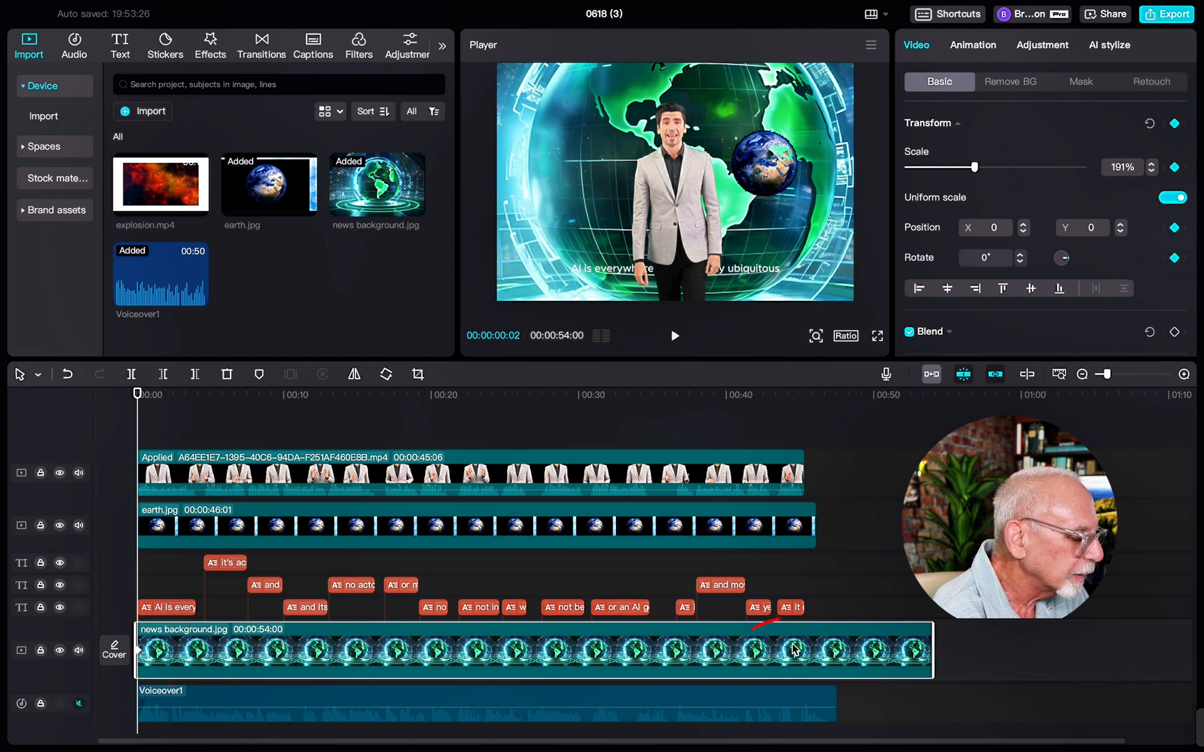
click(770, 681)
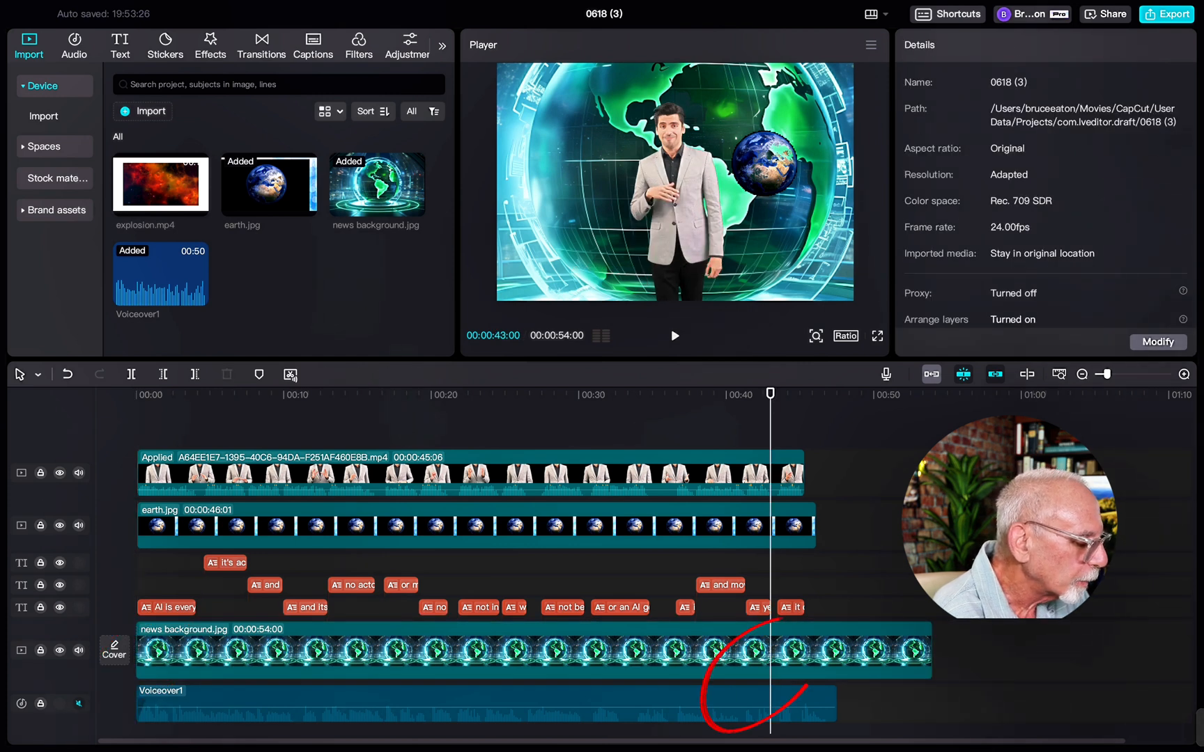
click(771, 650)
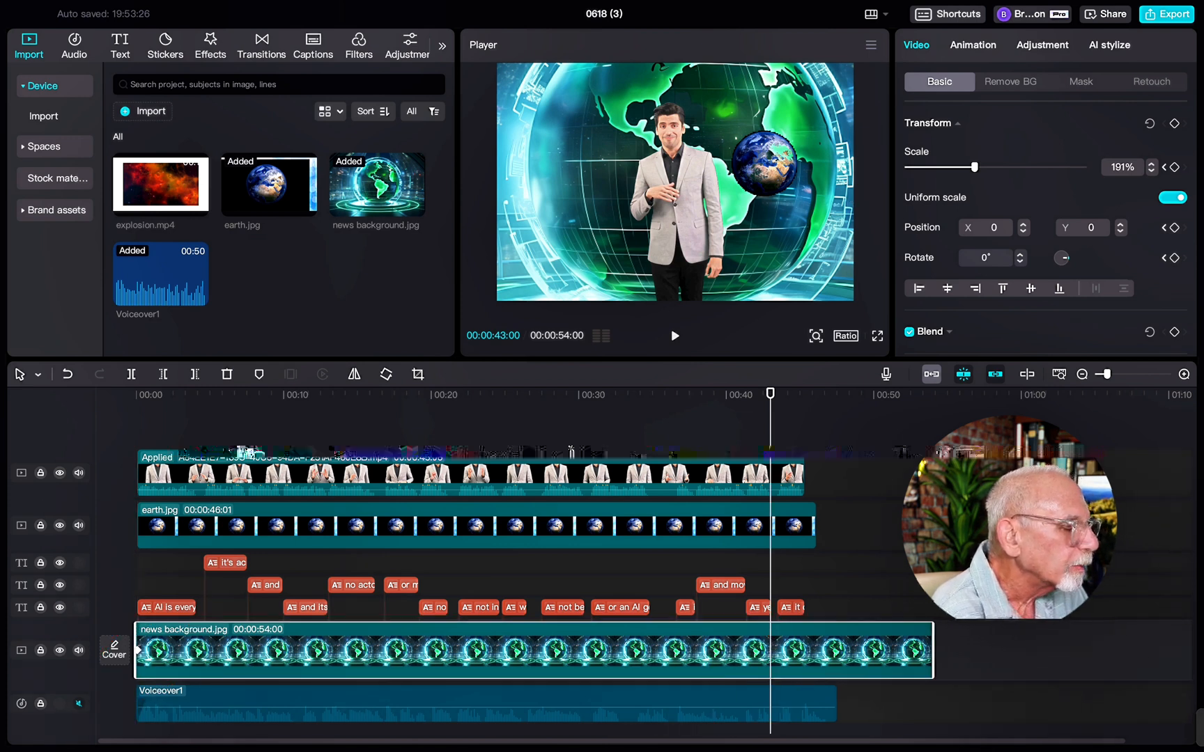
drag(975, 167, 944, 167)
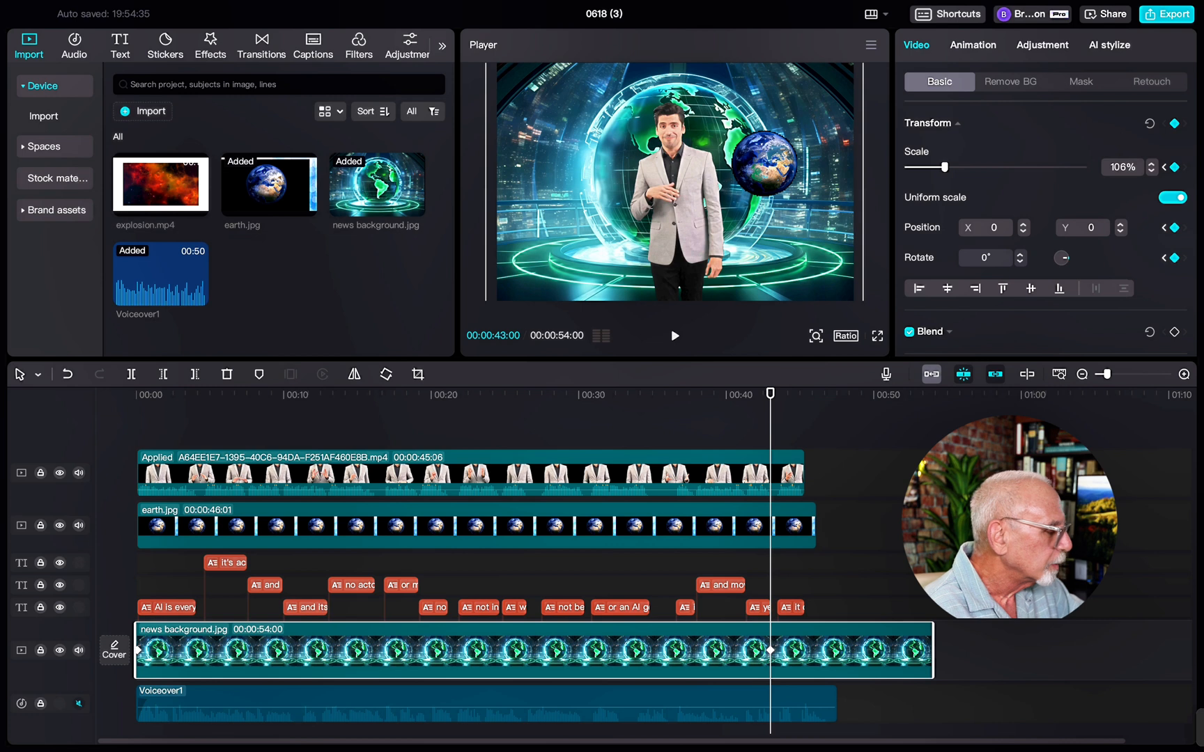
Play the whole composition from near its start, then replay the section from 00:00:42:11 to 00:00:43:12.
click(144, 418)
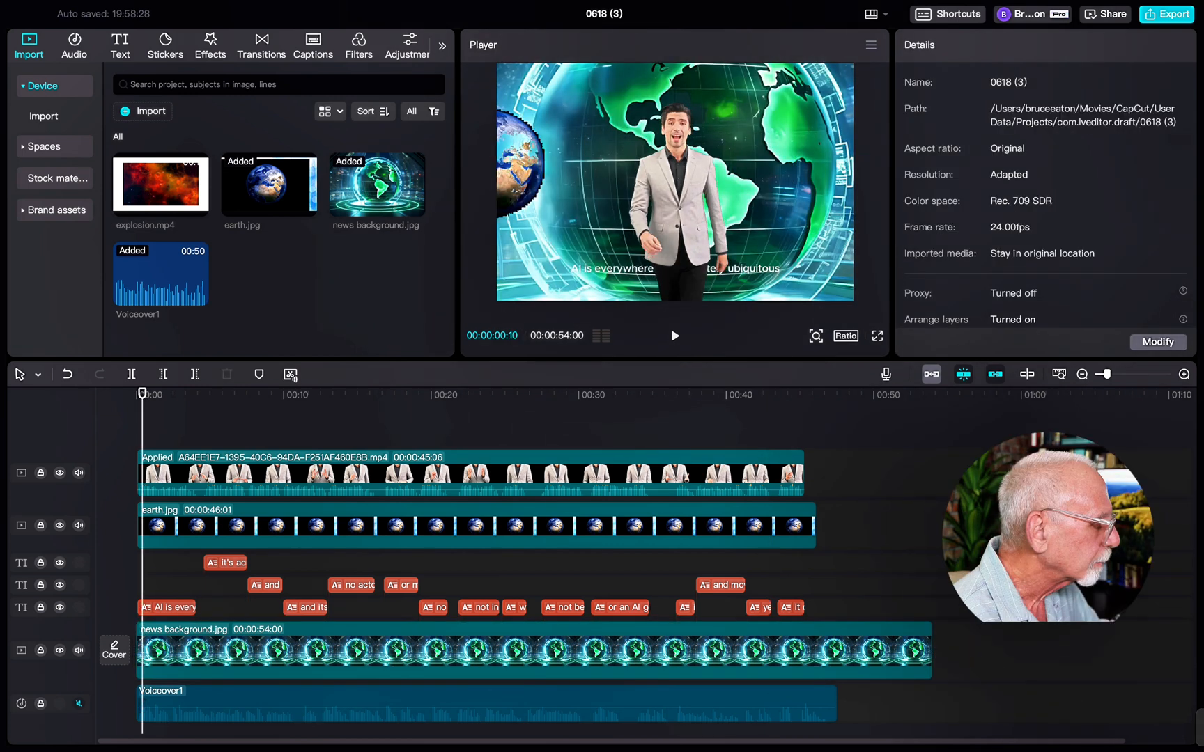
key(space)
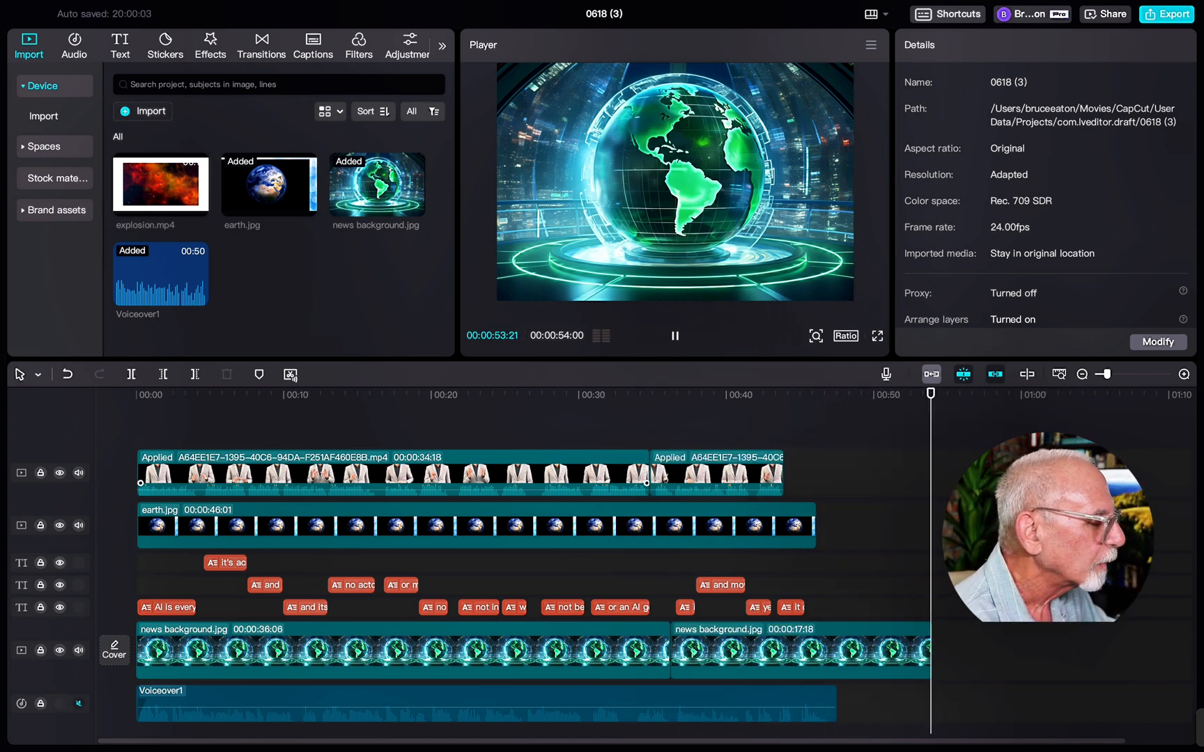
click(763, 427)
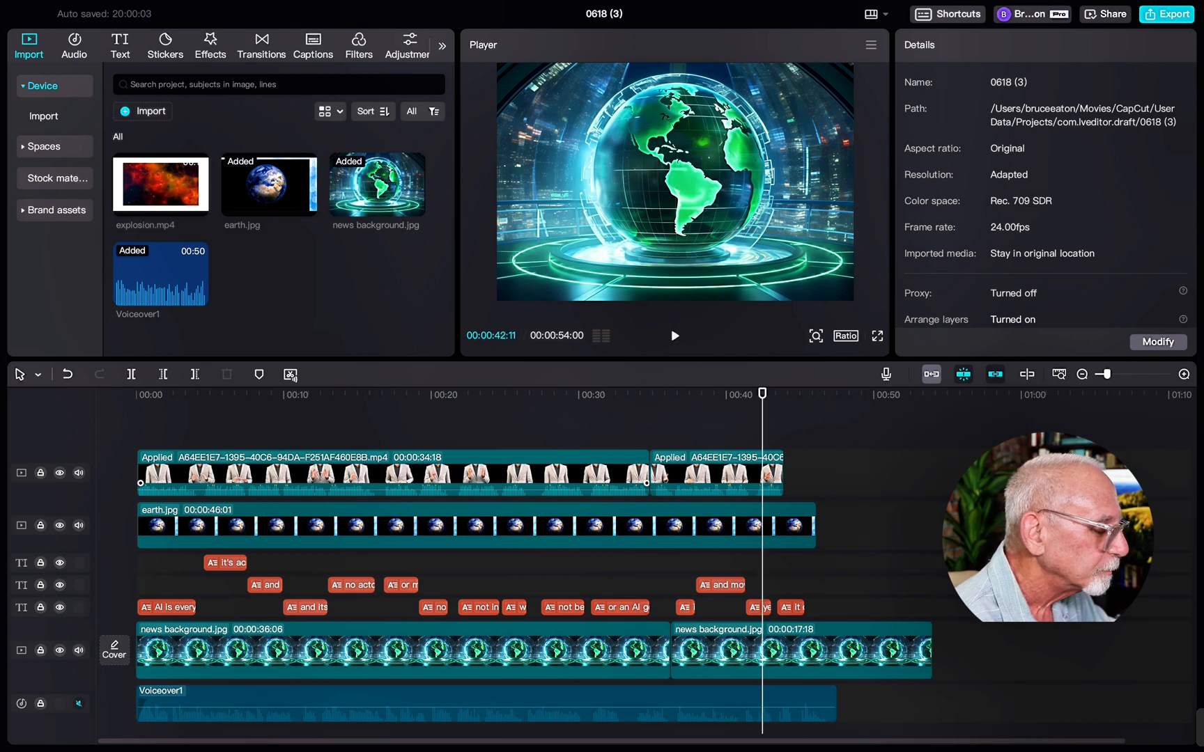
key(space)
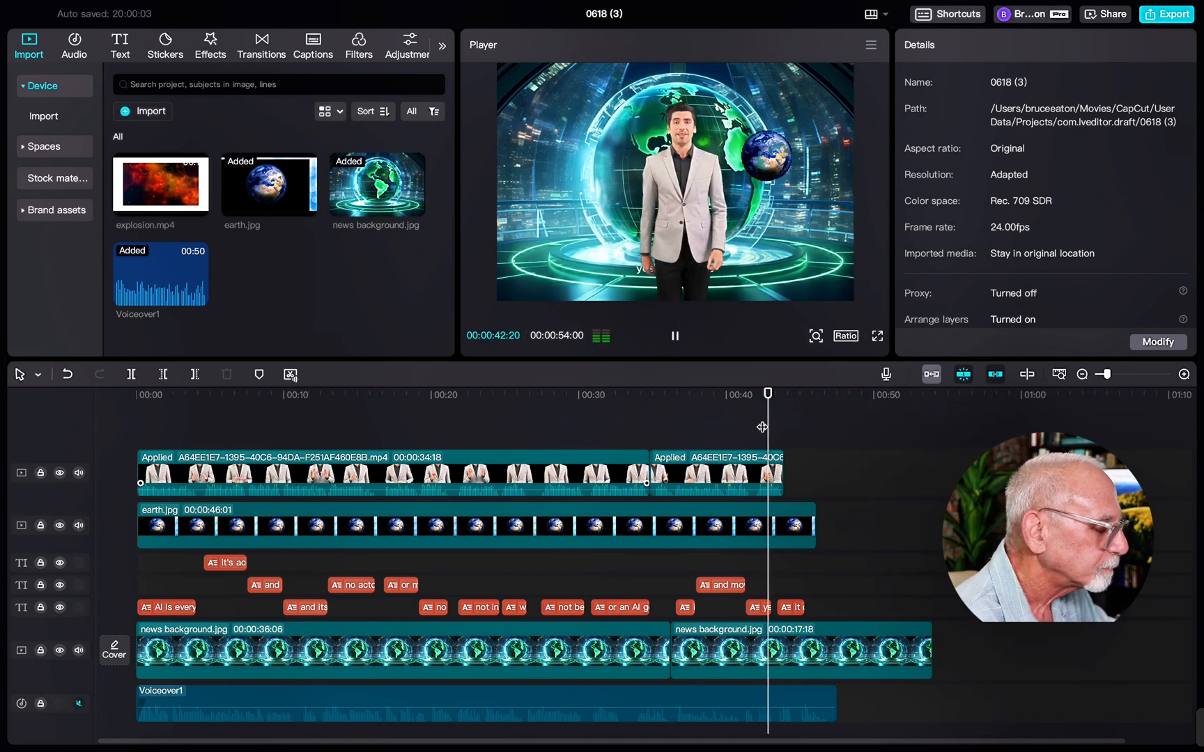
key(space)
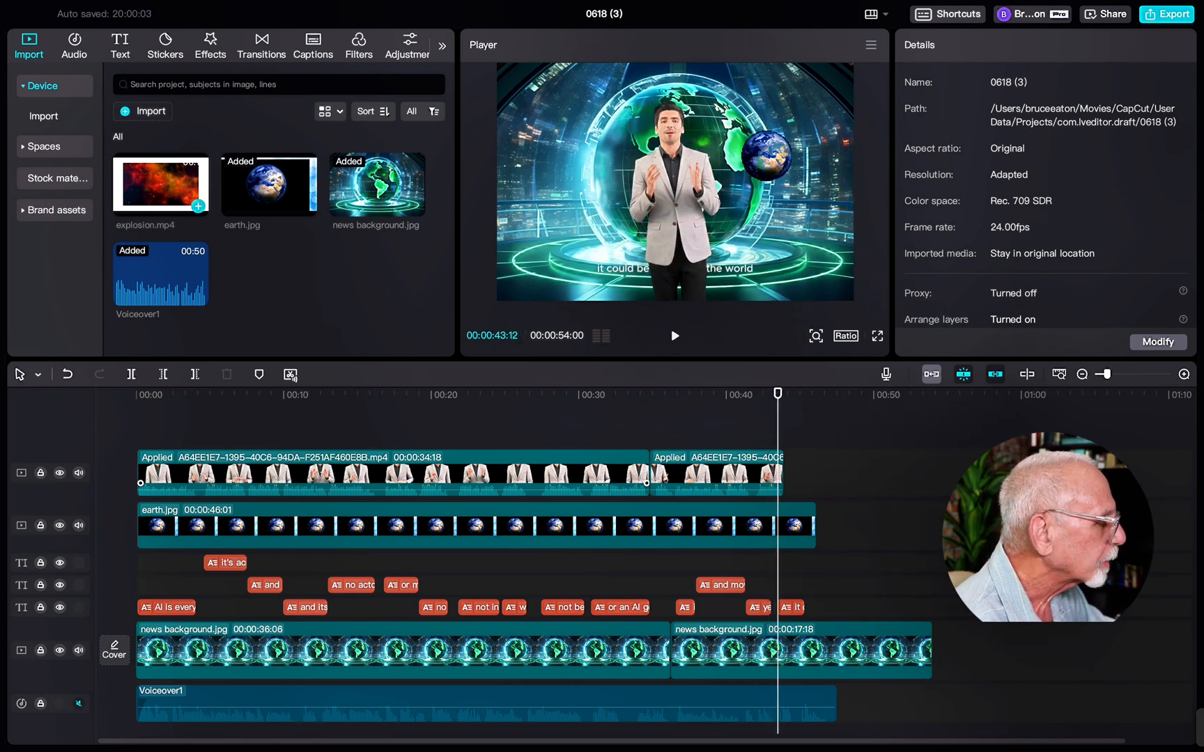
Place explosion.mp4 on a new track above the presenter at 00:00:43:12 and crop away its white border on all four sides.
drag(159, 186, 782, 435)
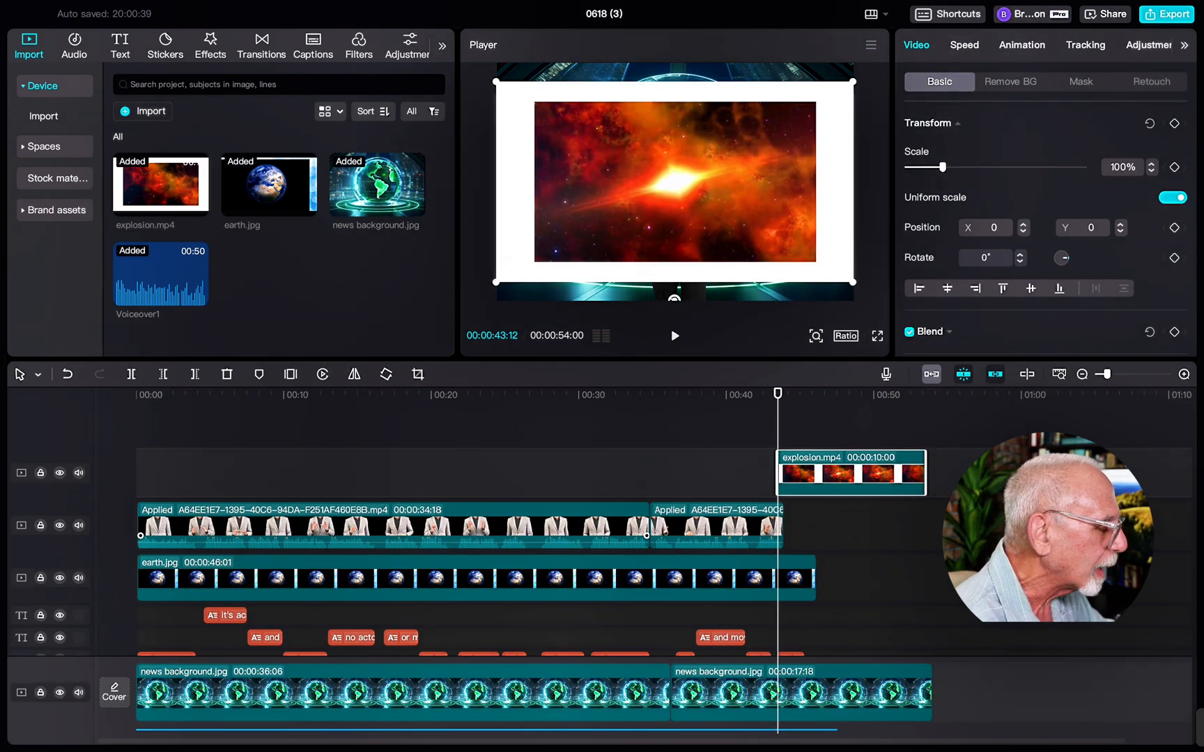
click(418, 374)
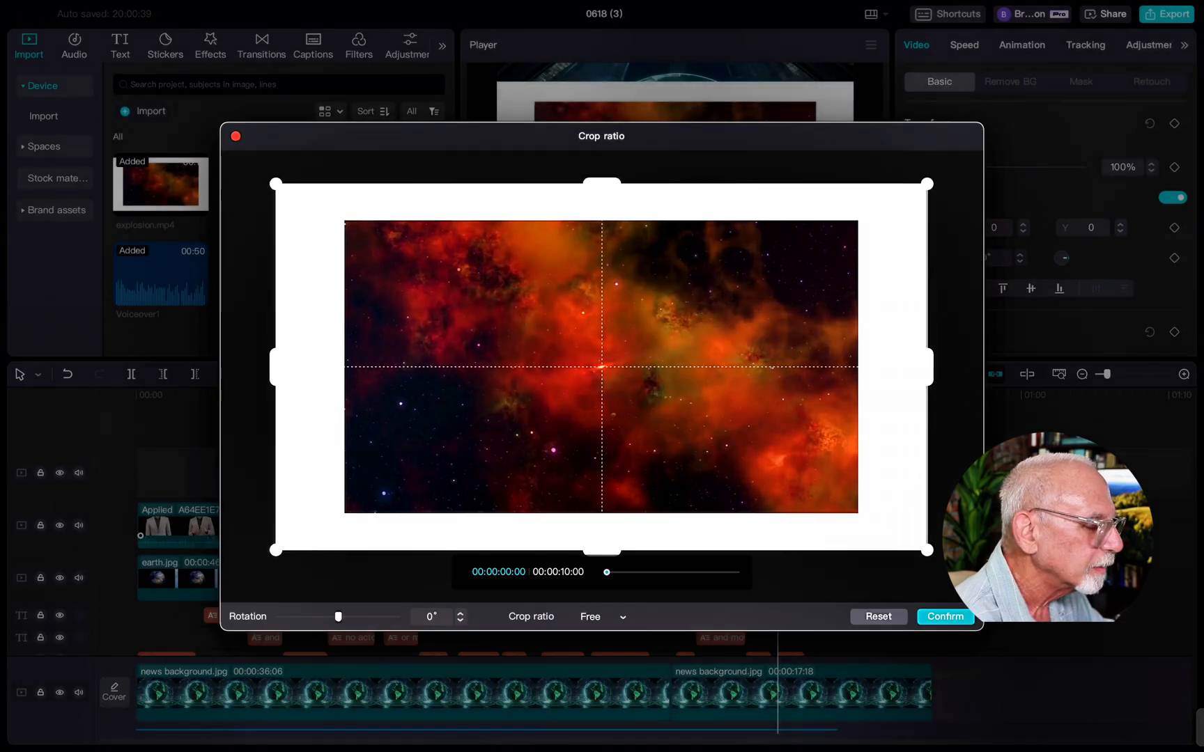
drag(930, 367, 847, 367)
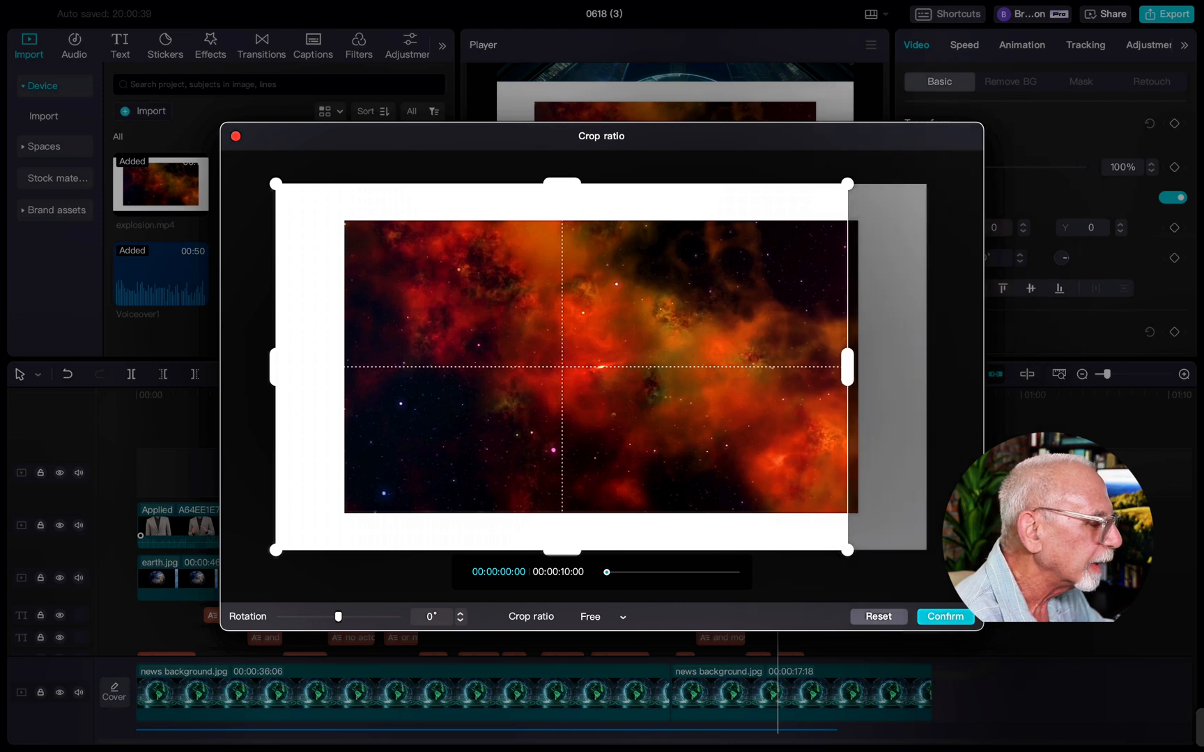
drag(563, 182, 562, 233)
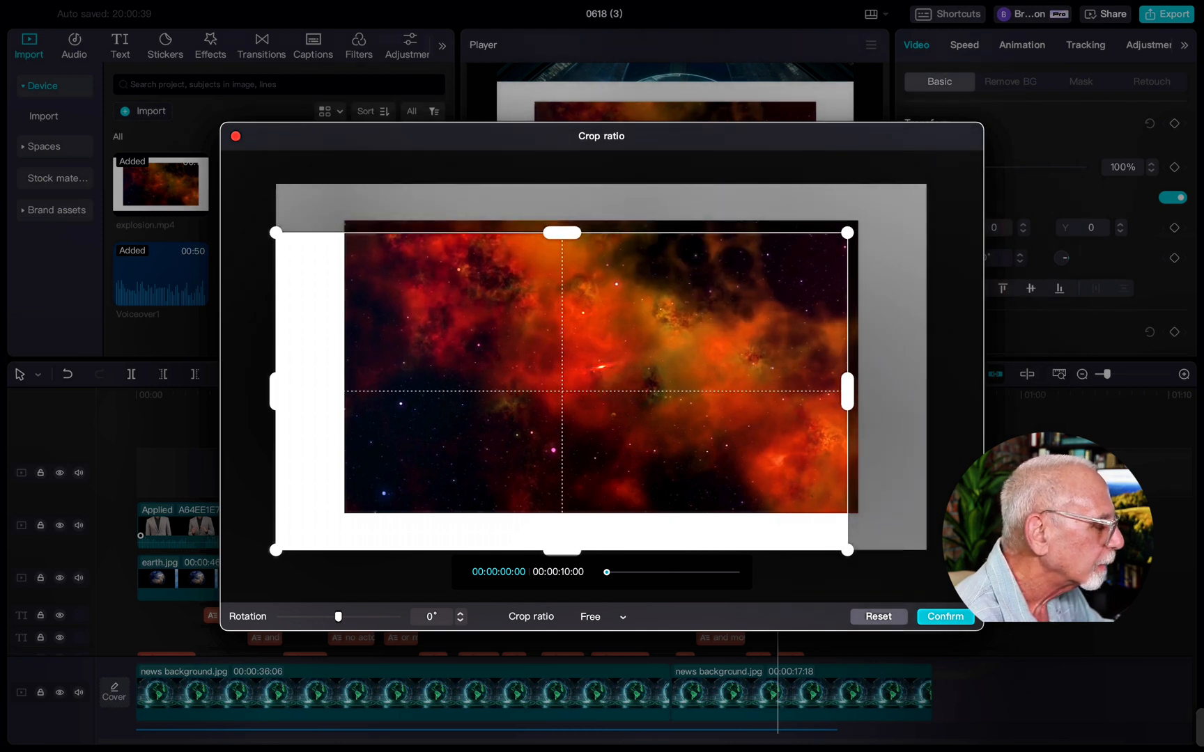
drag(272, 392, 358, 392)
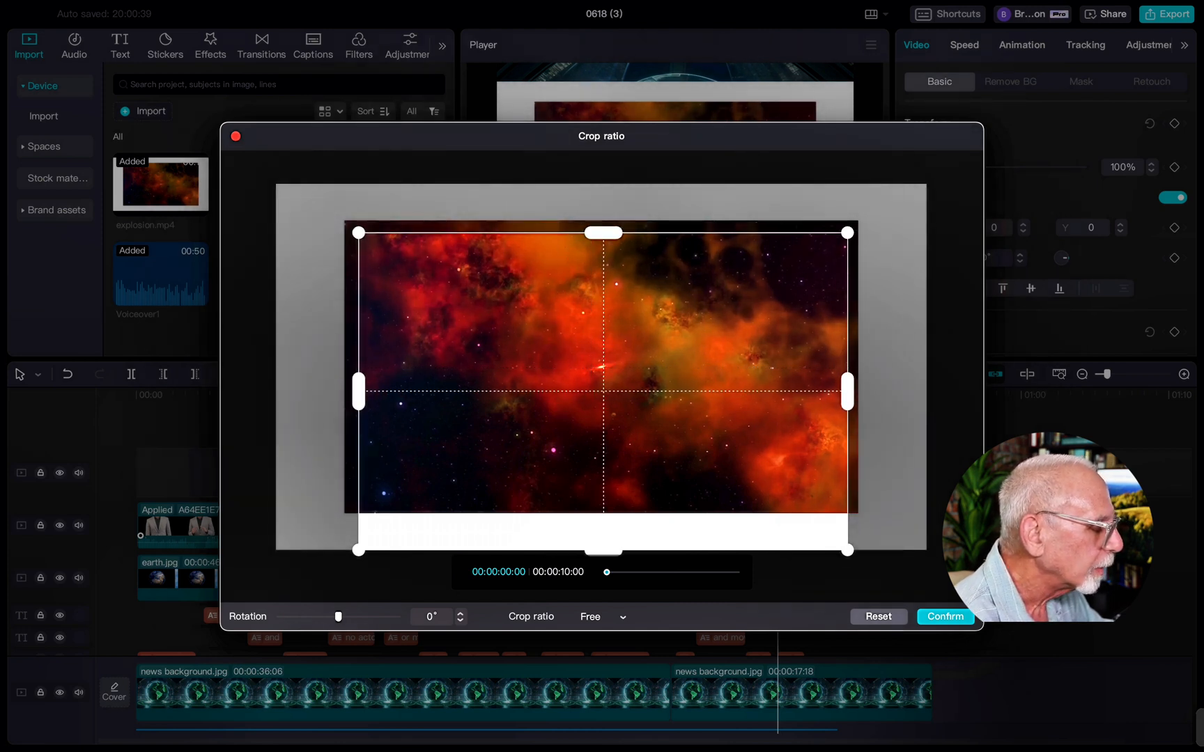
drag(603, 551, 604, 507)
click(941, 618)
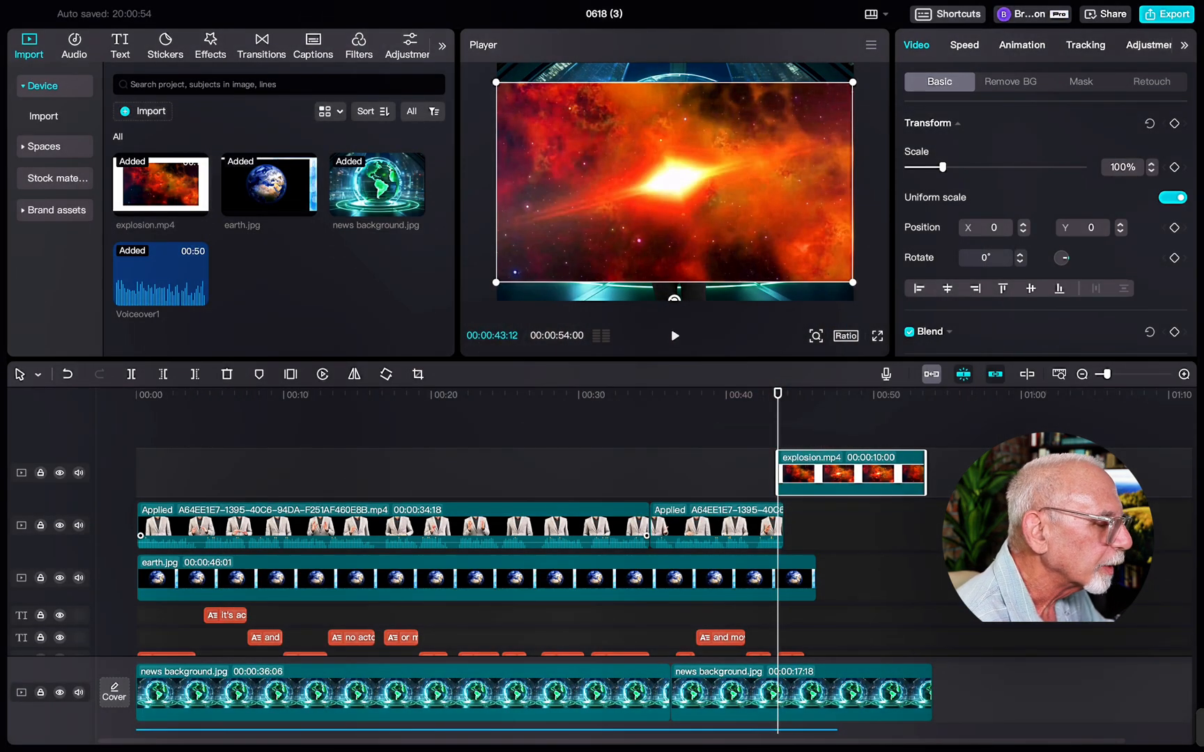
Shrink the explosion clip to fit over the small earth image and apply a Circle mask to it.
drag(850, 82, 733, 199)
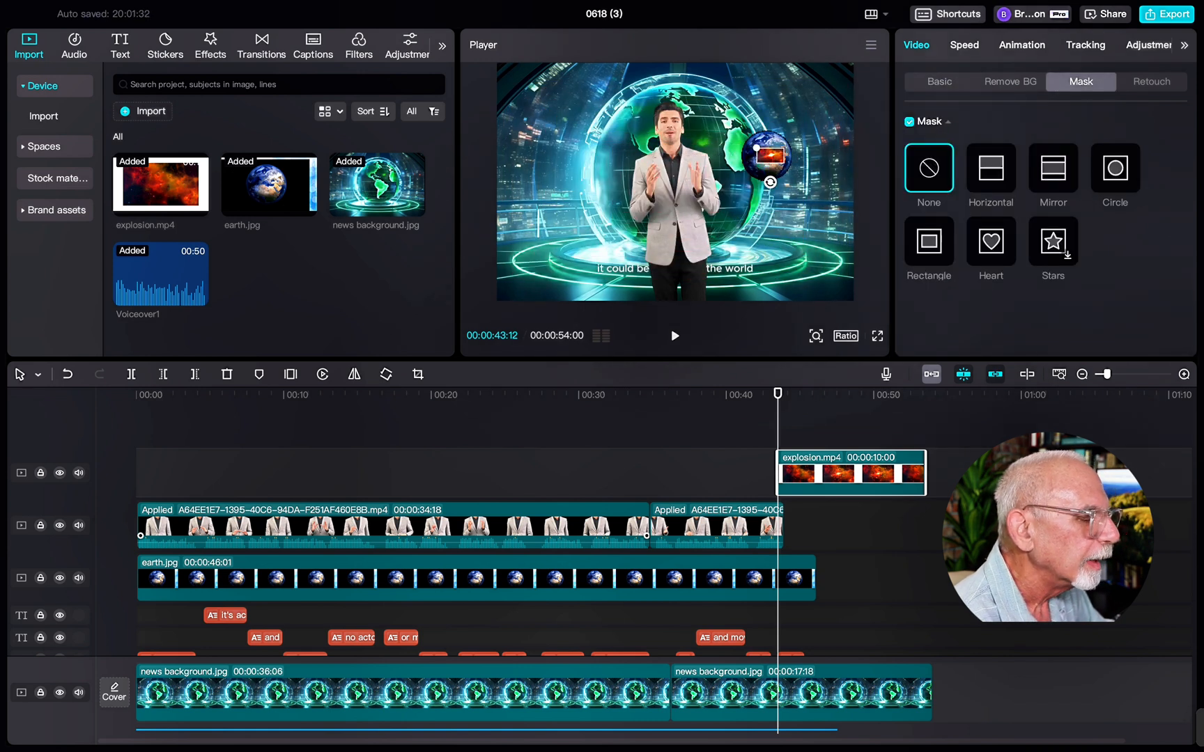
click(1114, 167)
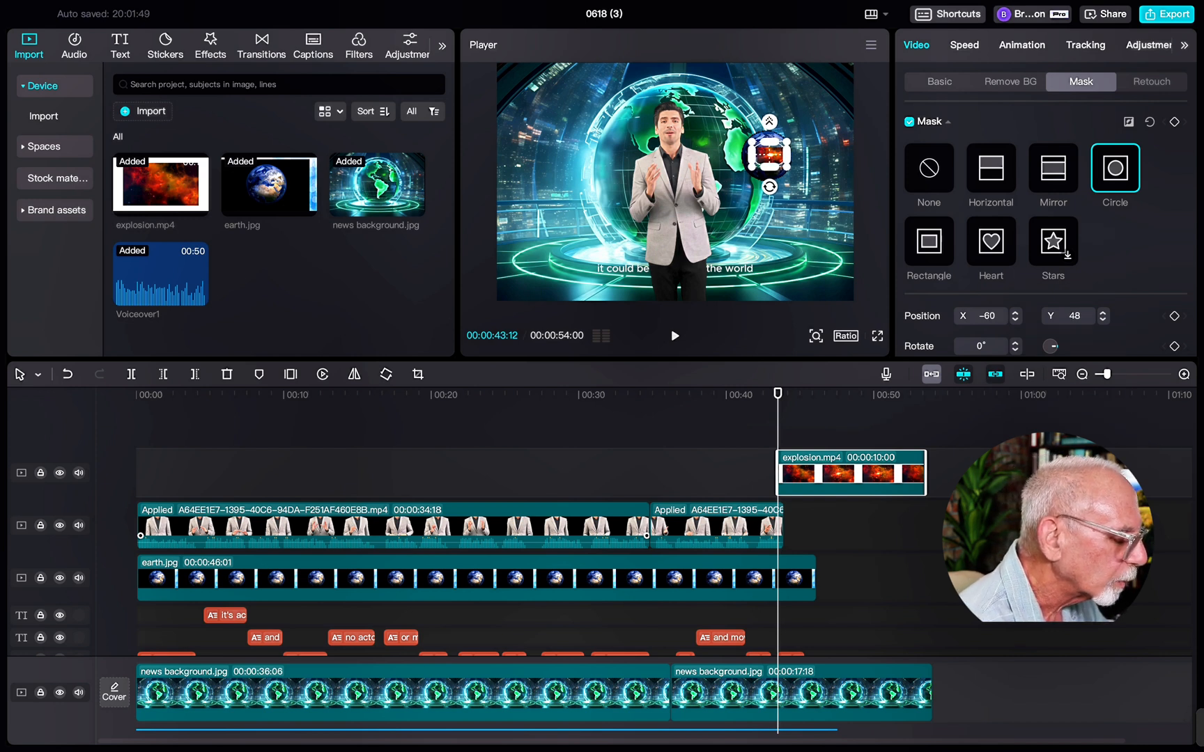
Play the masked explosion from 00:00:43:12, scale the explosion clip up to 340%, and replay that section.
key(space)
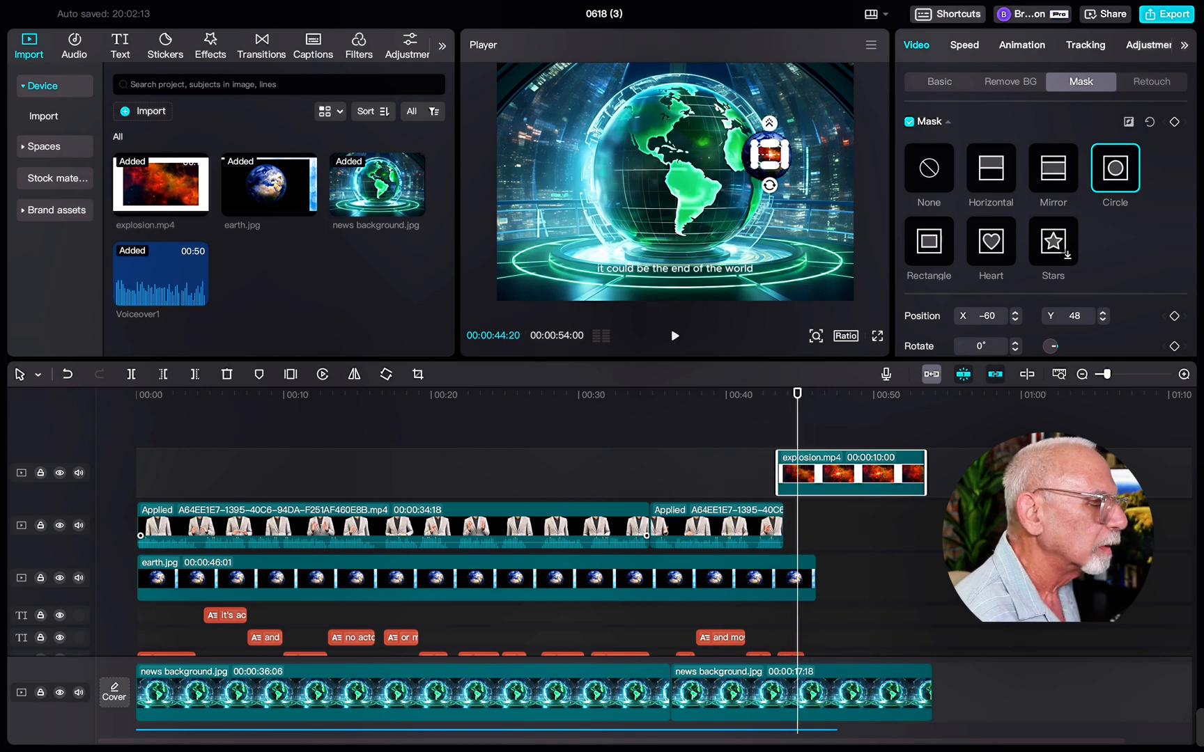
click(939, 81)
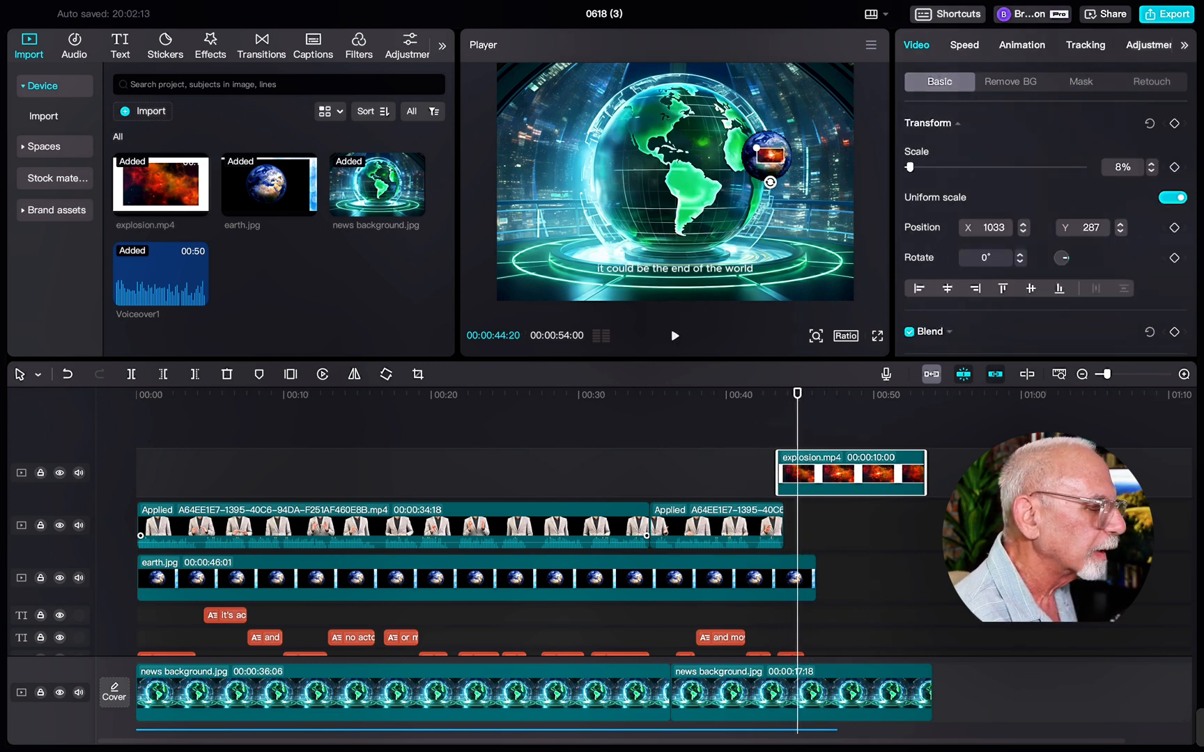
drag(909, 168, 1027, 167)
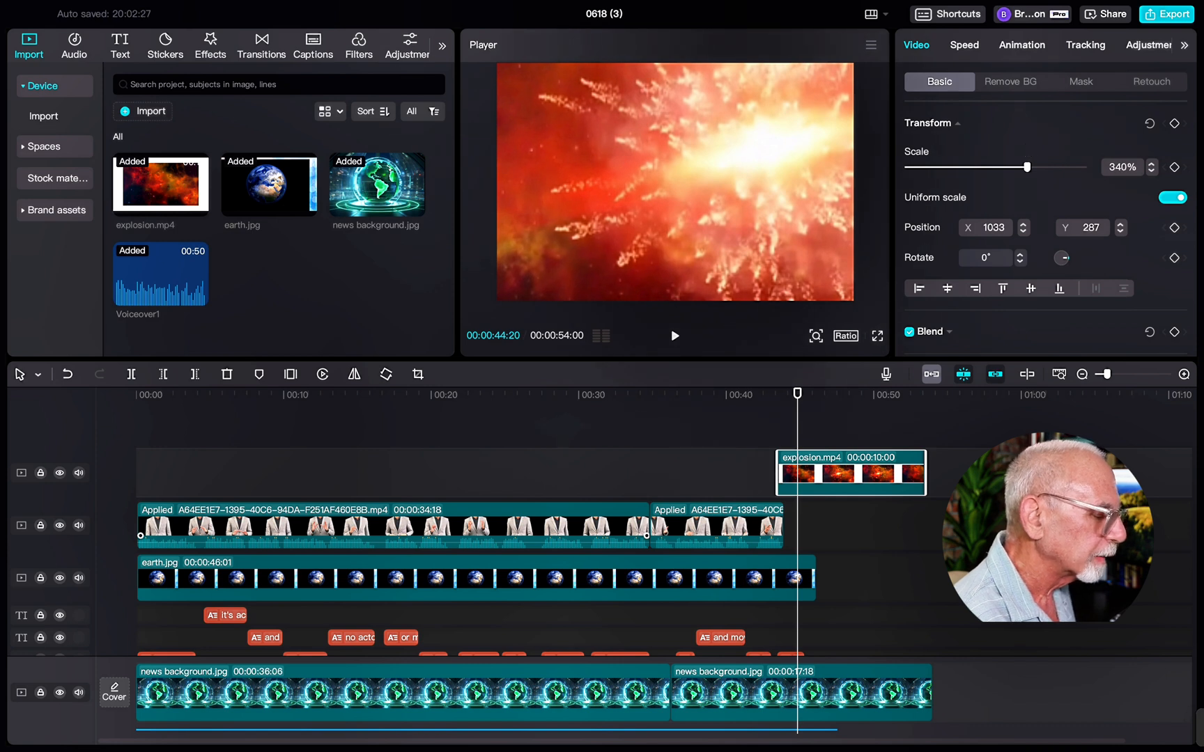
click(744, 435)
key(space)
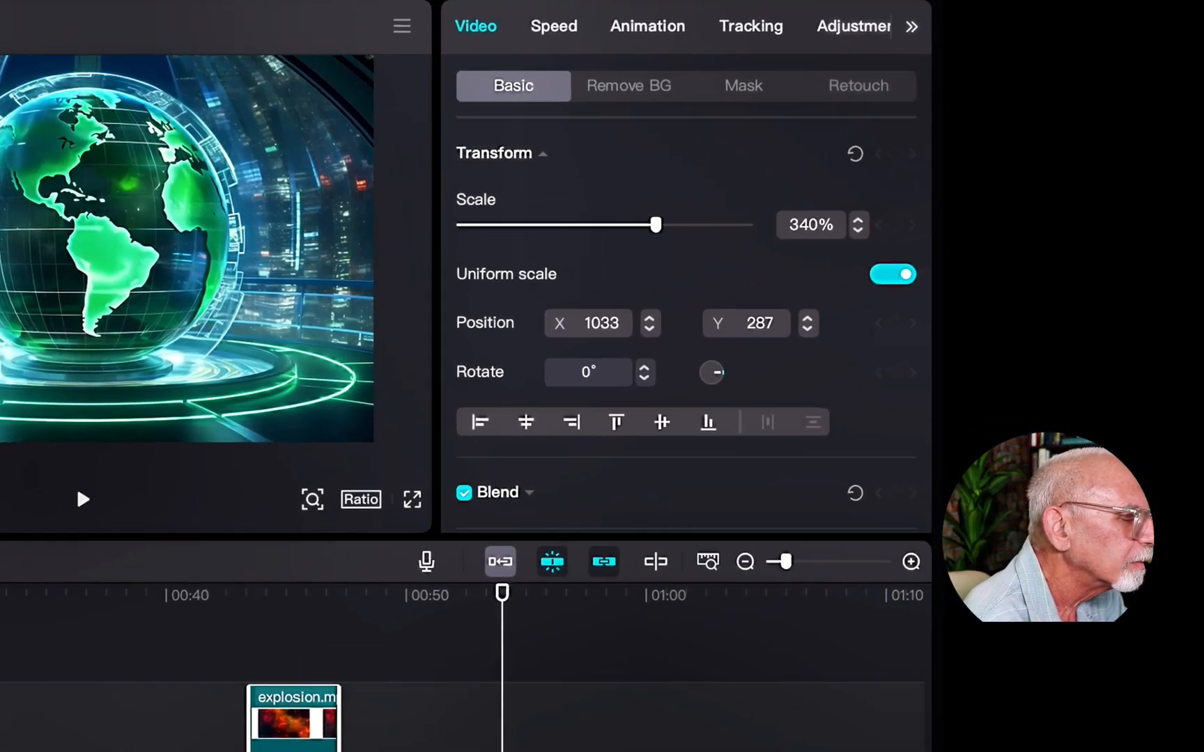
Apply a 0.5 s Fade Out animation to the explosion clip and replay the ending.
click(649, 30)
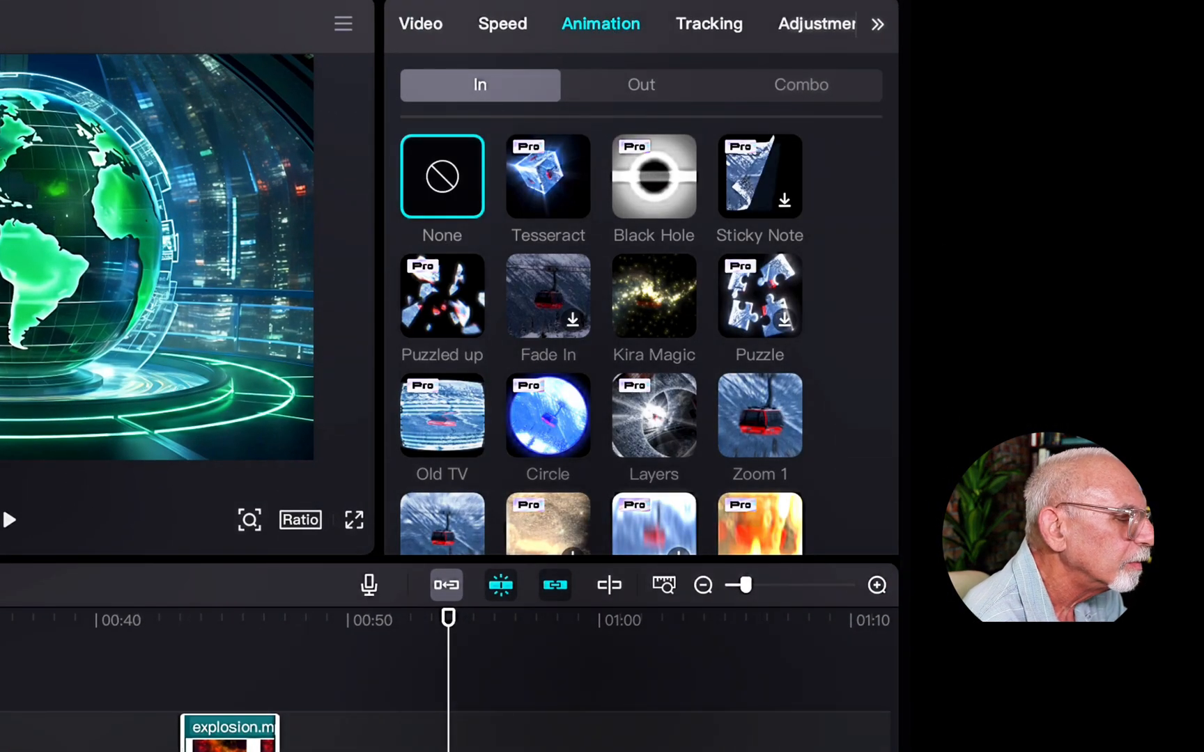
click(636, 88)
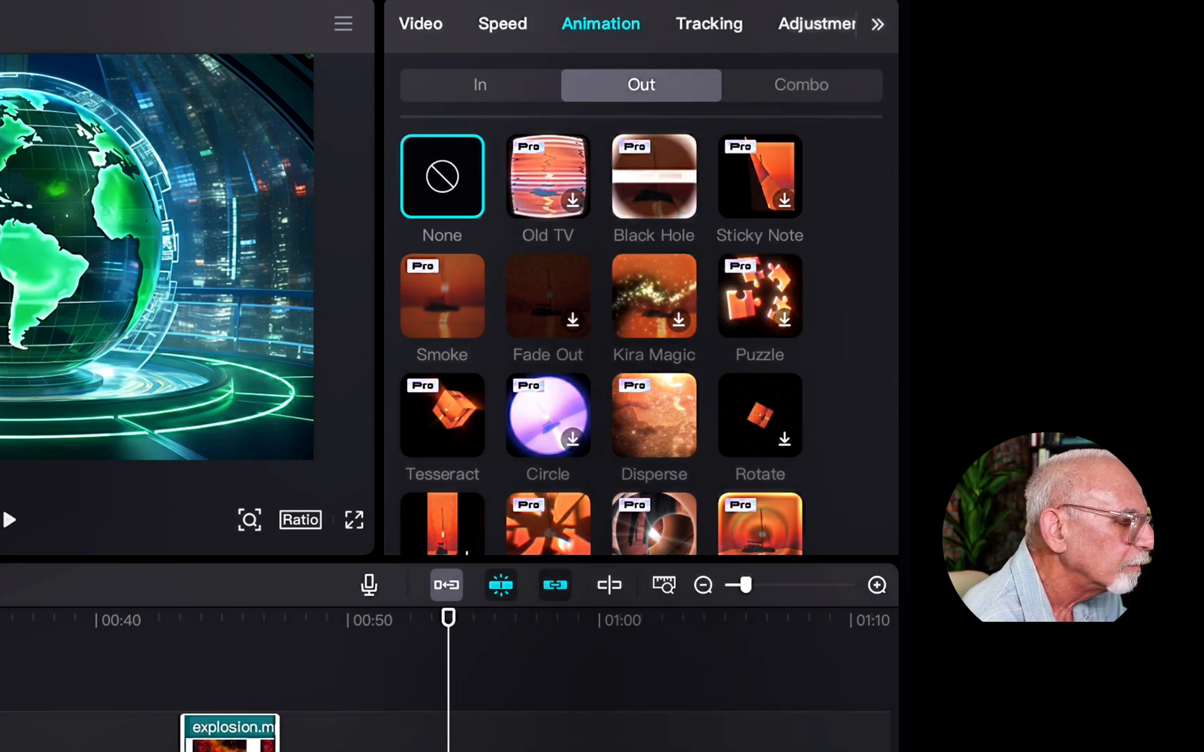
click(558, 303)
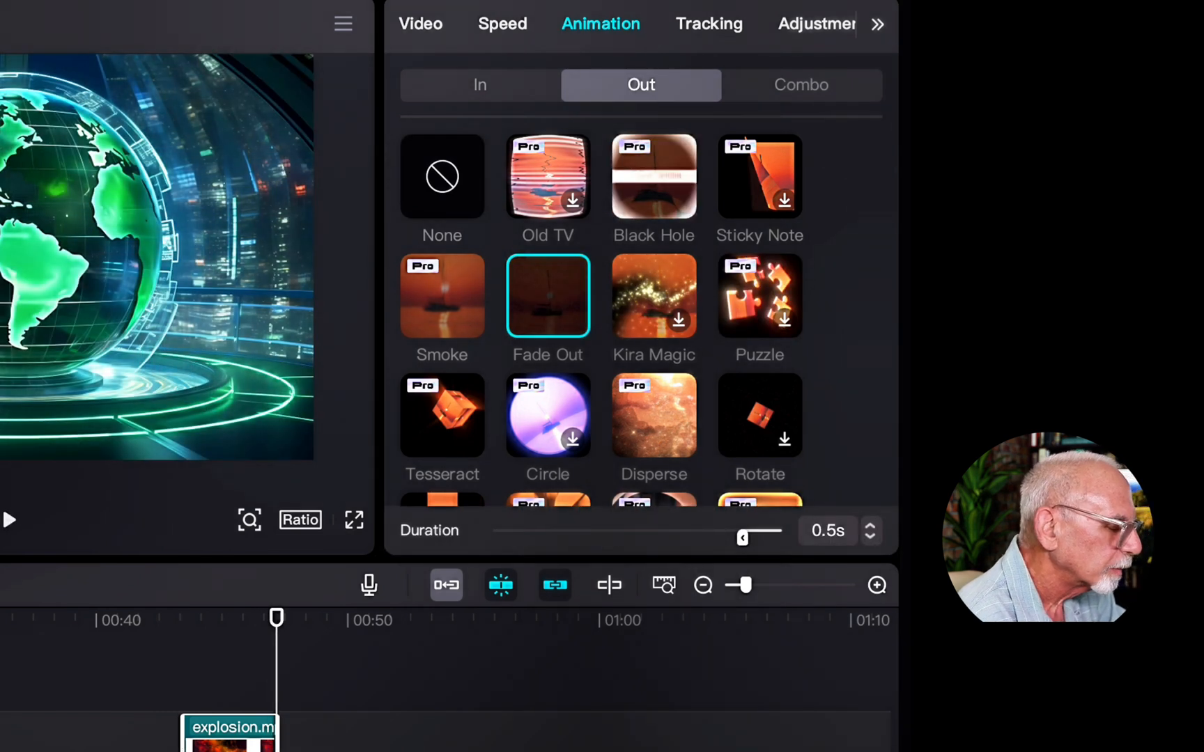
click(185, 657)
key(space)
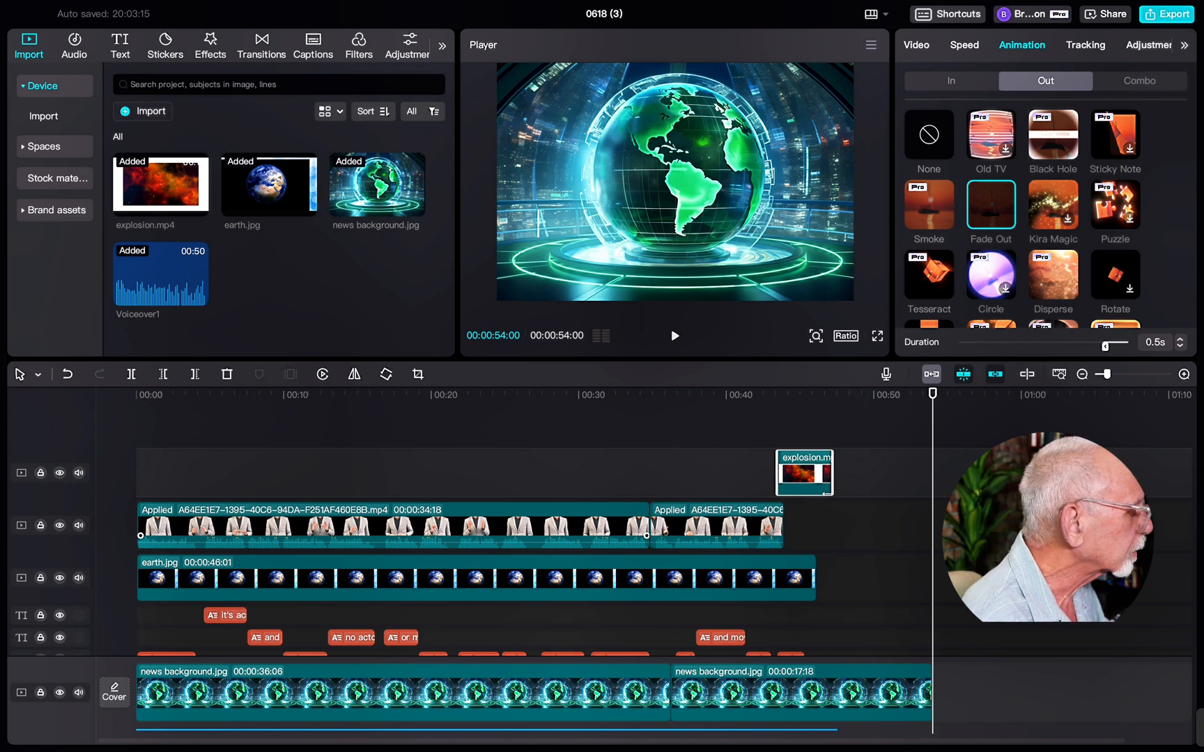
Search the sound effects for "explosion" and preview the 24-second Explosion sound by CanonCable.
click(75, 45)
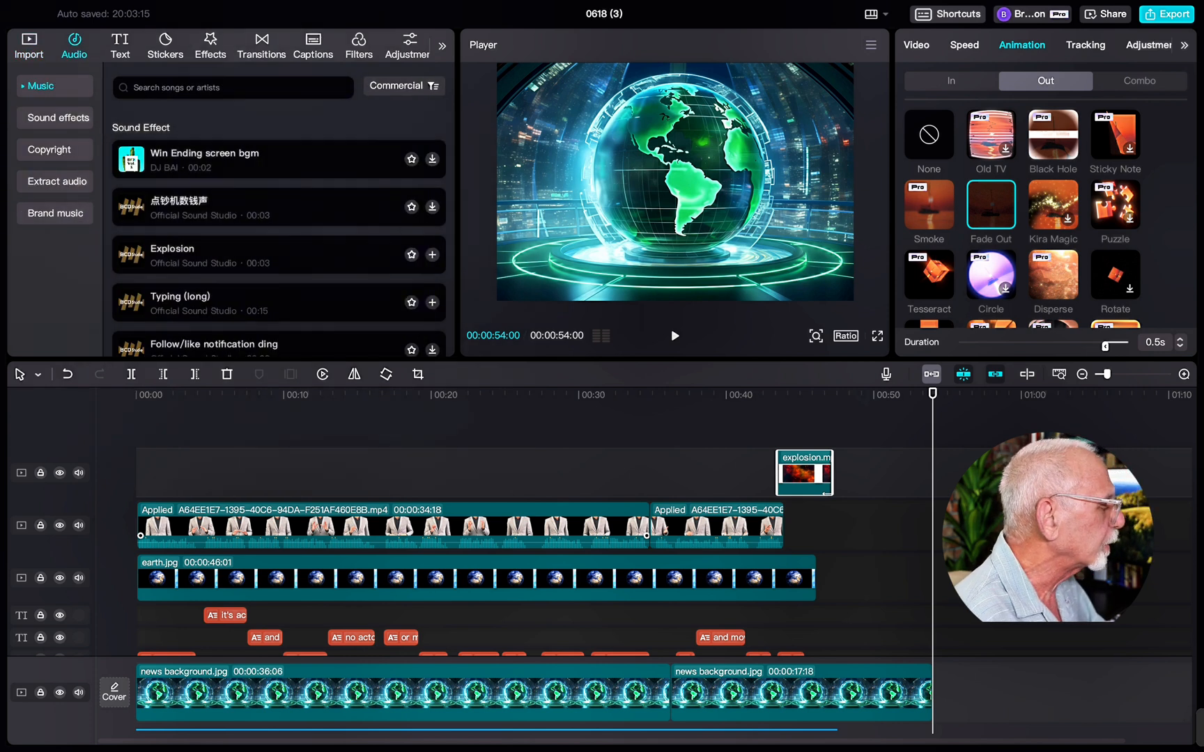
click(59, 118)
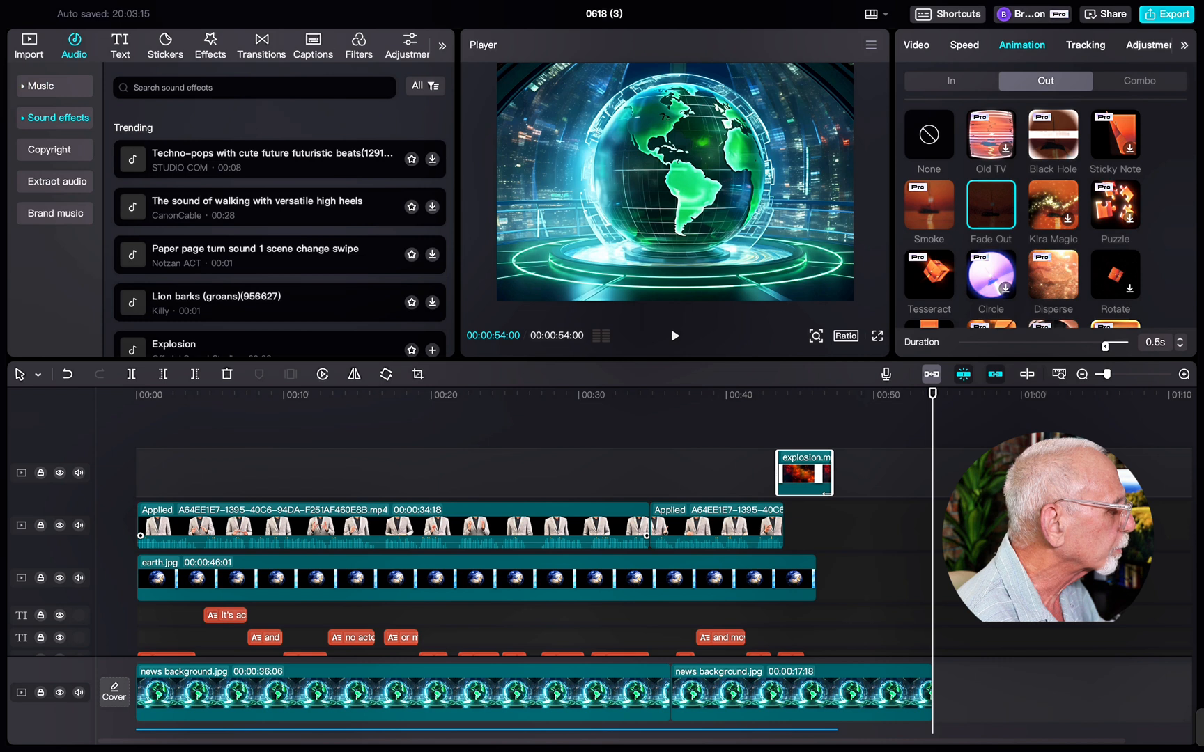
click(254, 87)
click(155, 138)
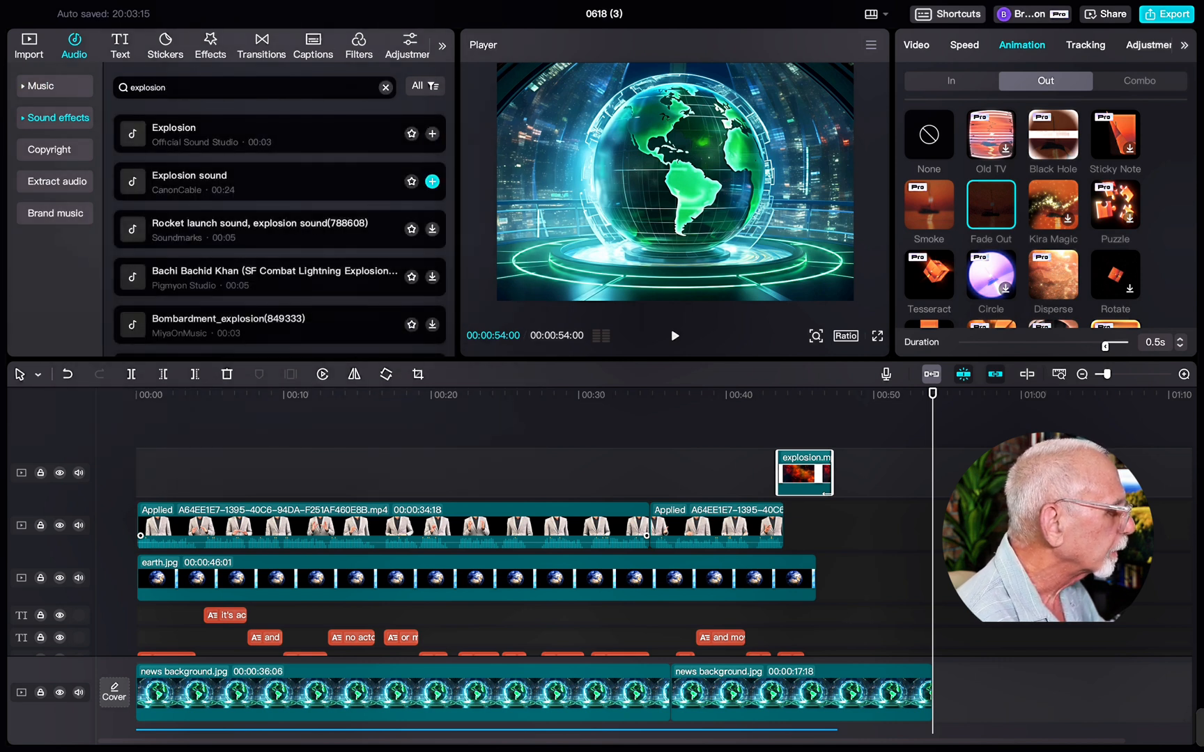
click(201, 186)
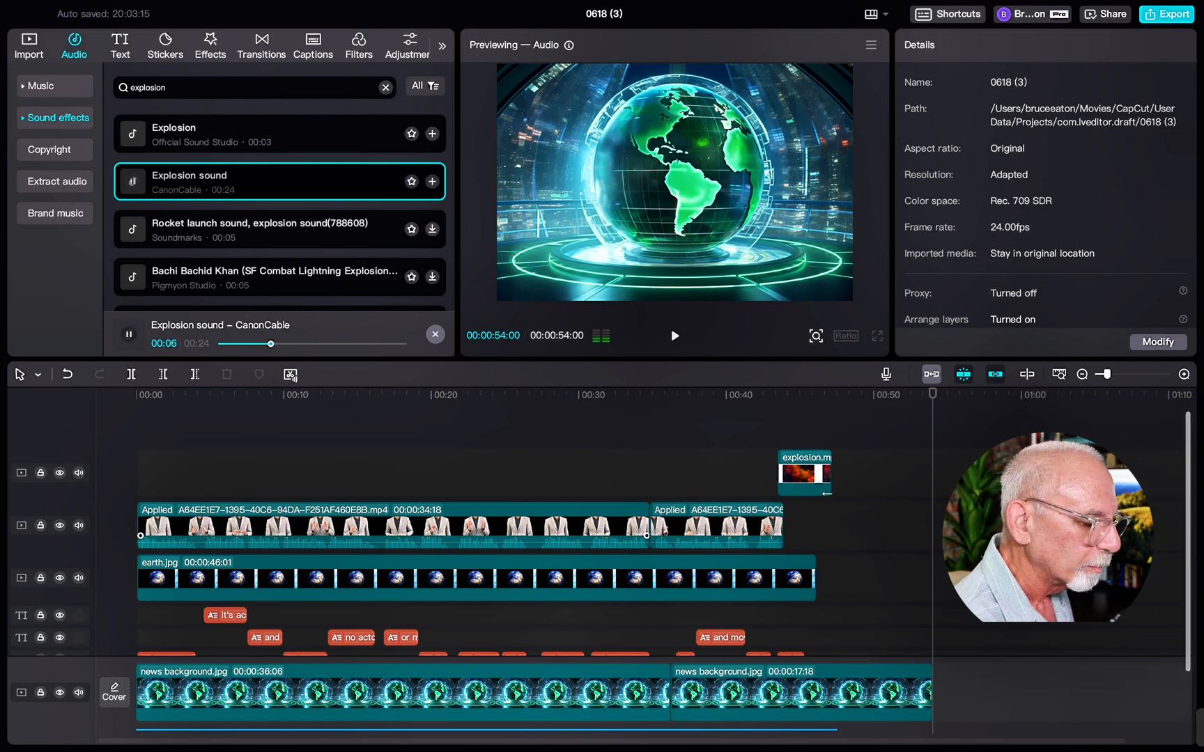
Place Explosion sound on a new track below the voiceover, align its blast with the start of the last caption, and replay.
scroll(599, 565, down, 3)
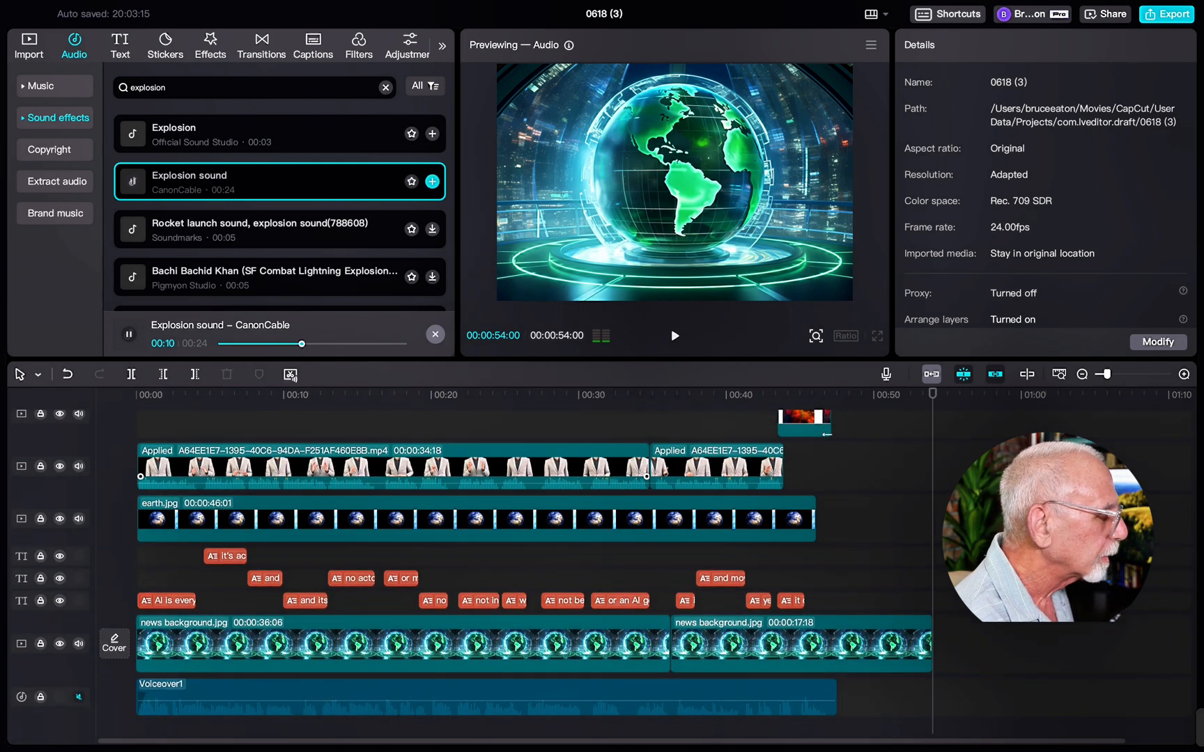
drag(209, 183, 774, 718)
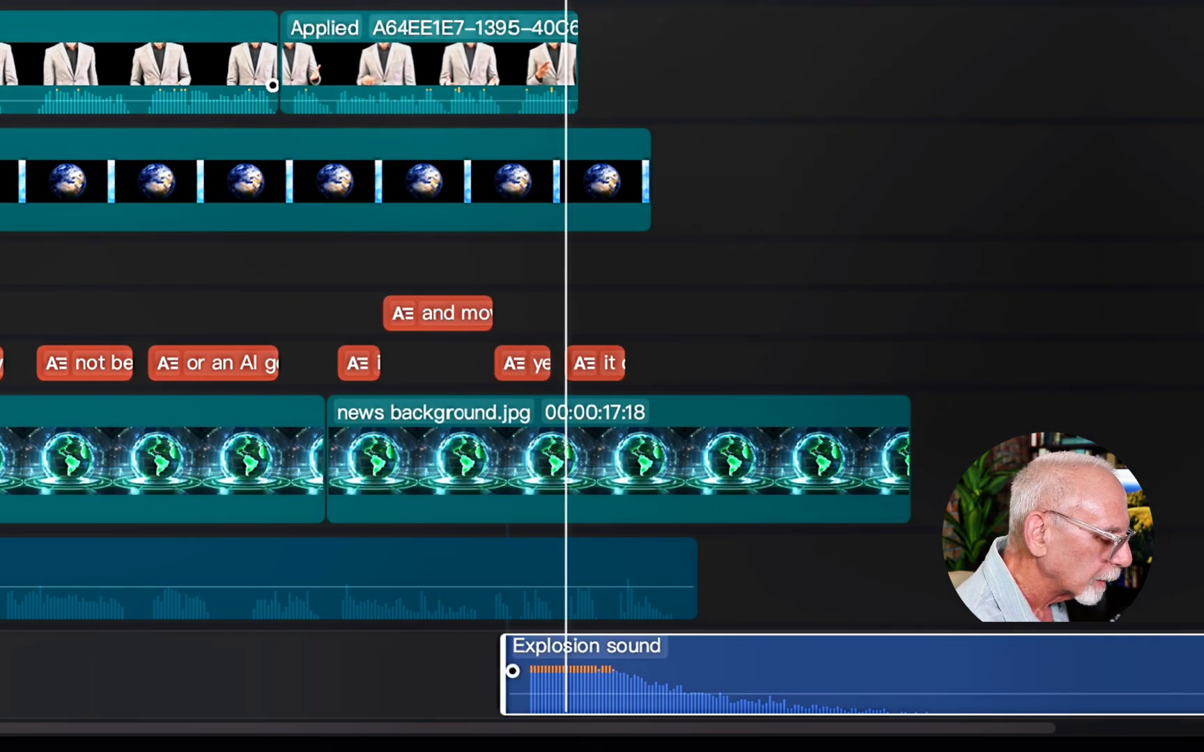
drag(510, 669, 545, 671)
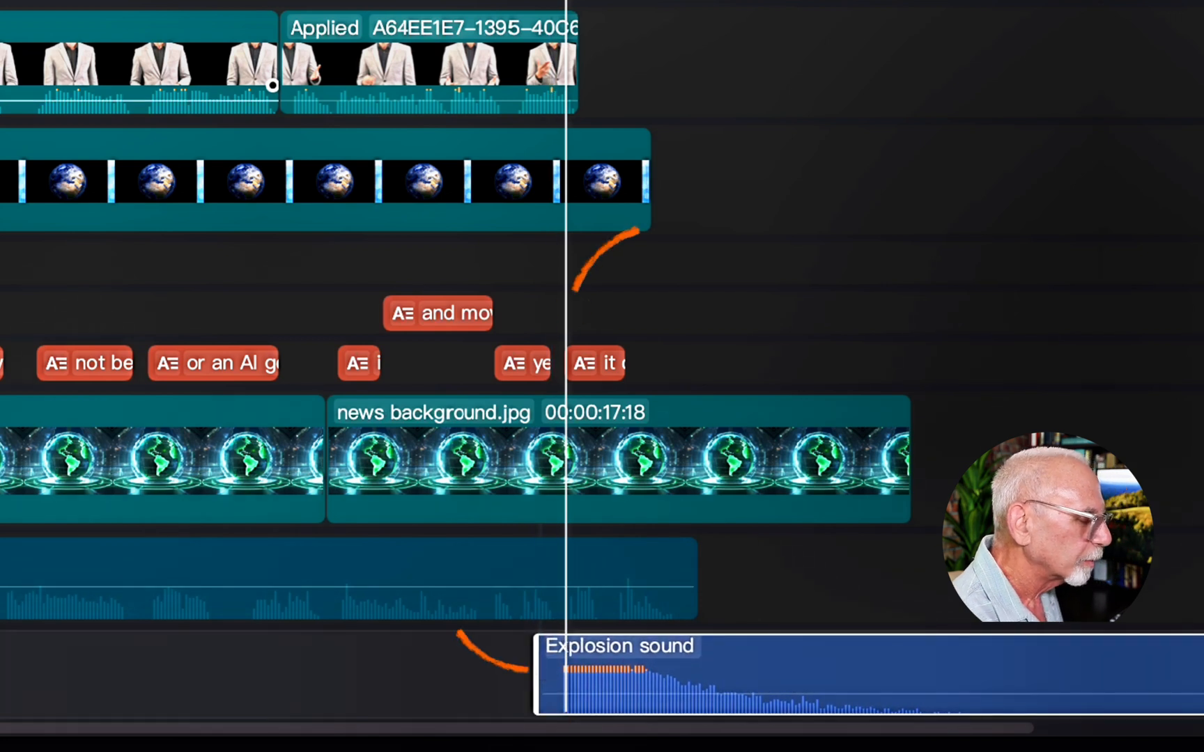
click(237, 3)
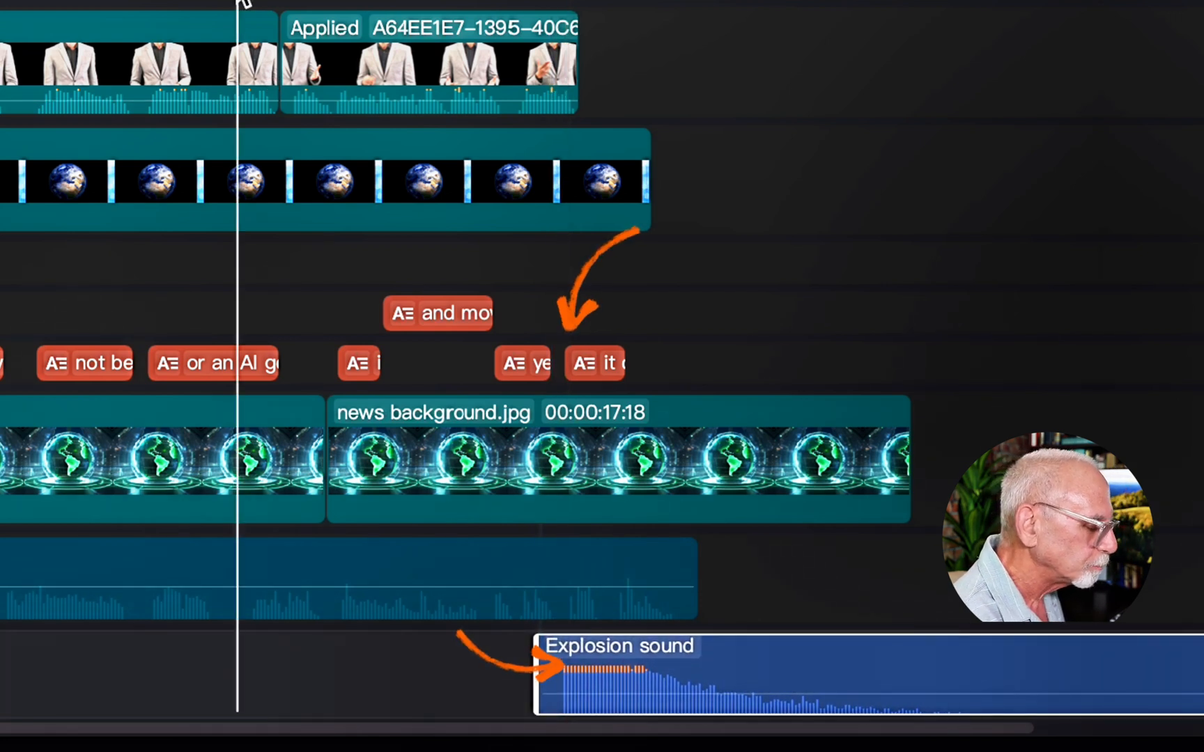
key(space)
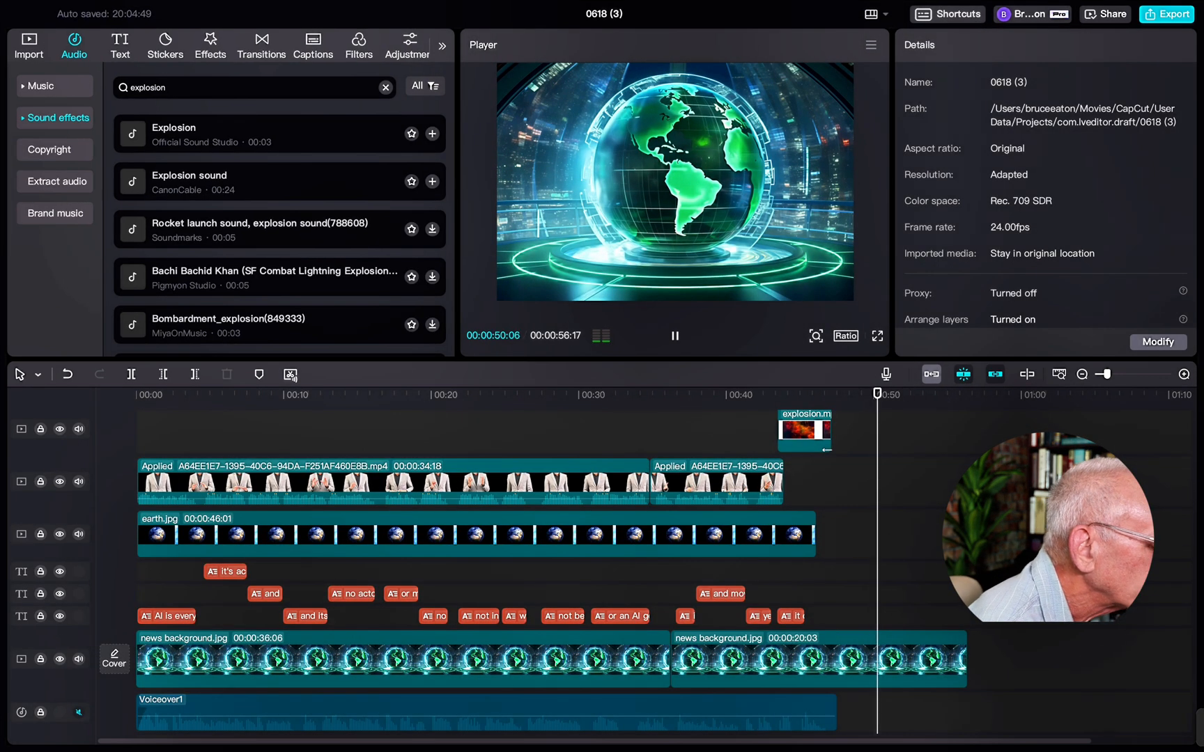
click(826, 449)
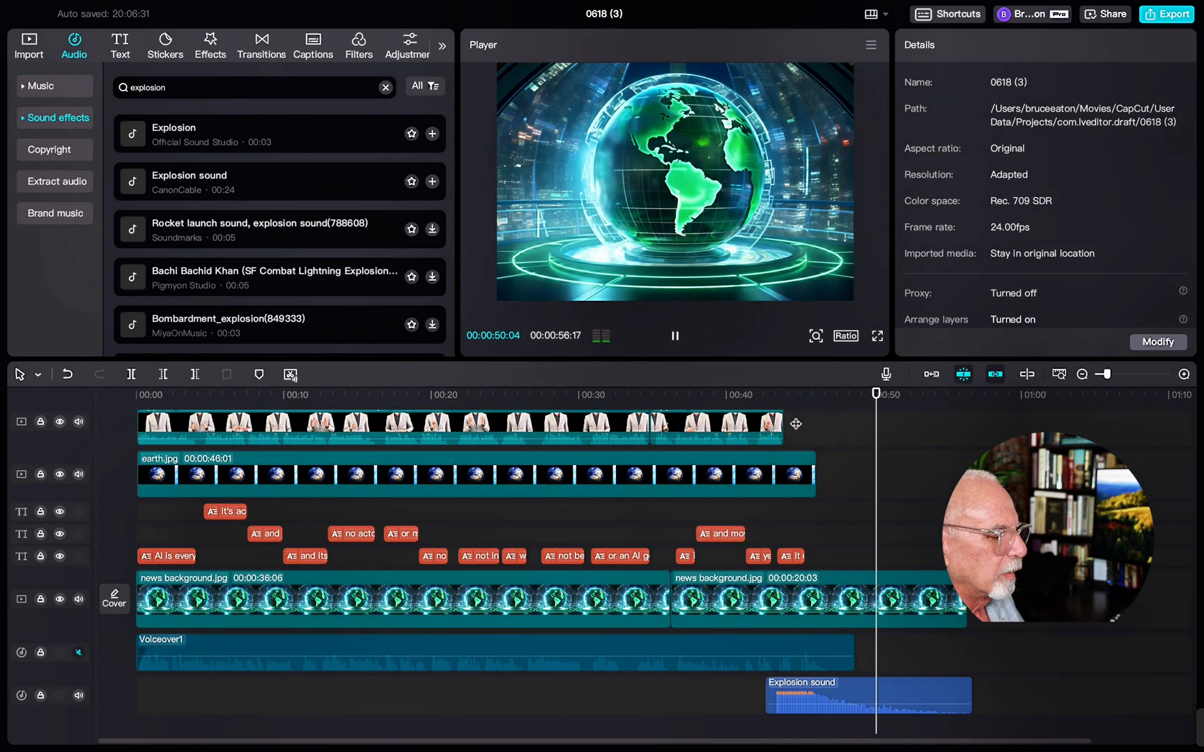
click(766, 416)
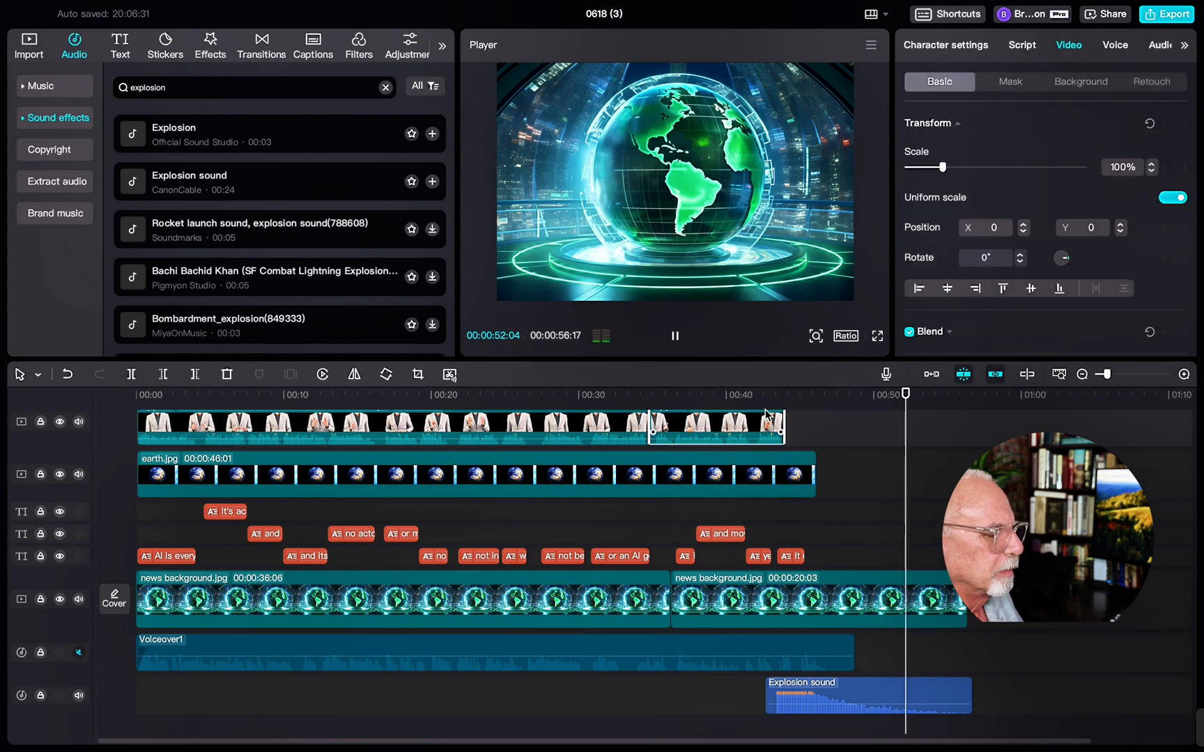
click(737, 409)
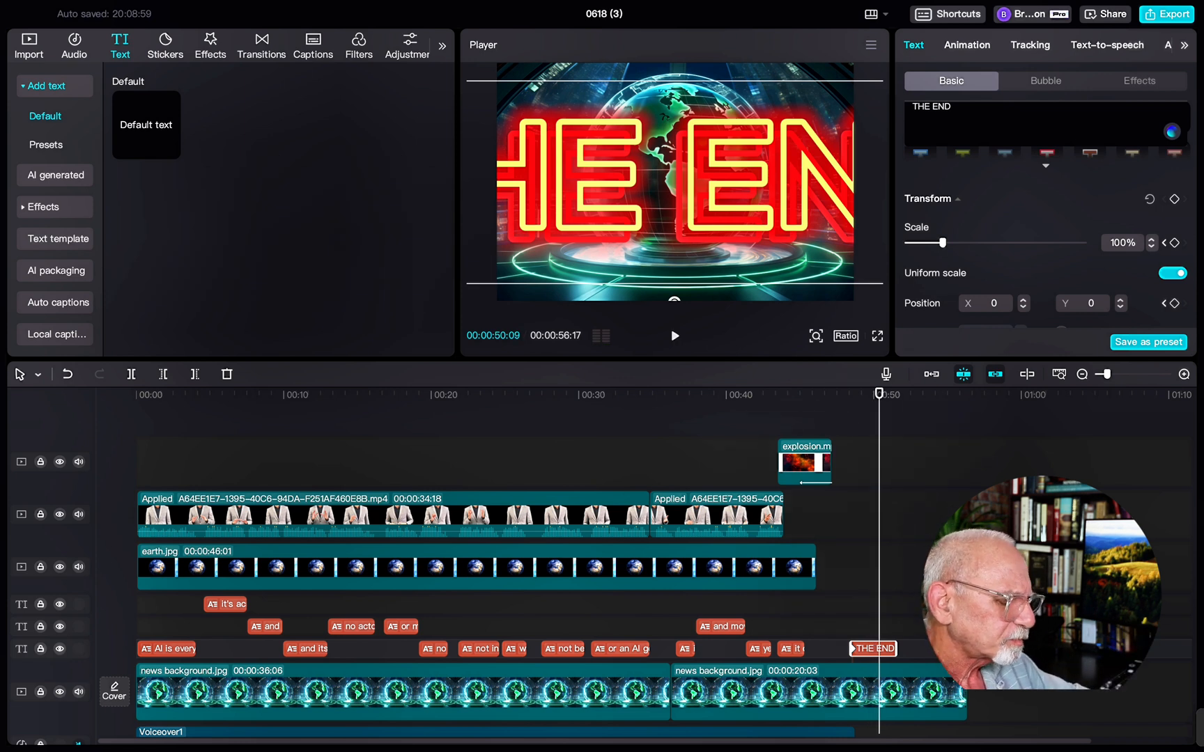
Scale the THE END title to 50% at 00:00:50:09 and add another transform keyframe at 00:00:51:03.
drag(941, 242, 926, 251)
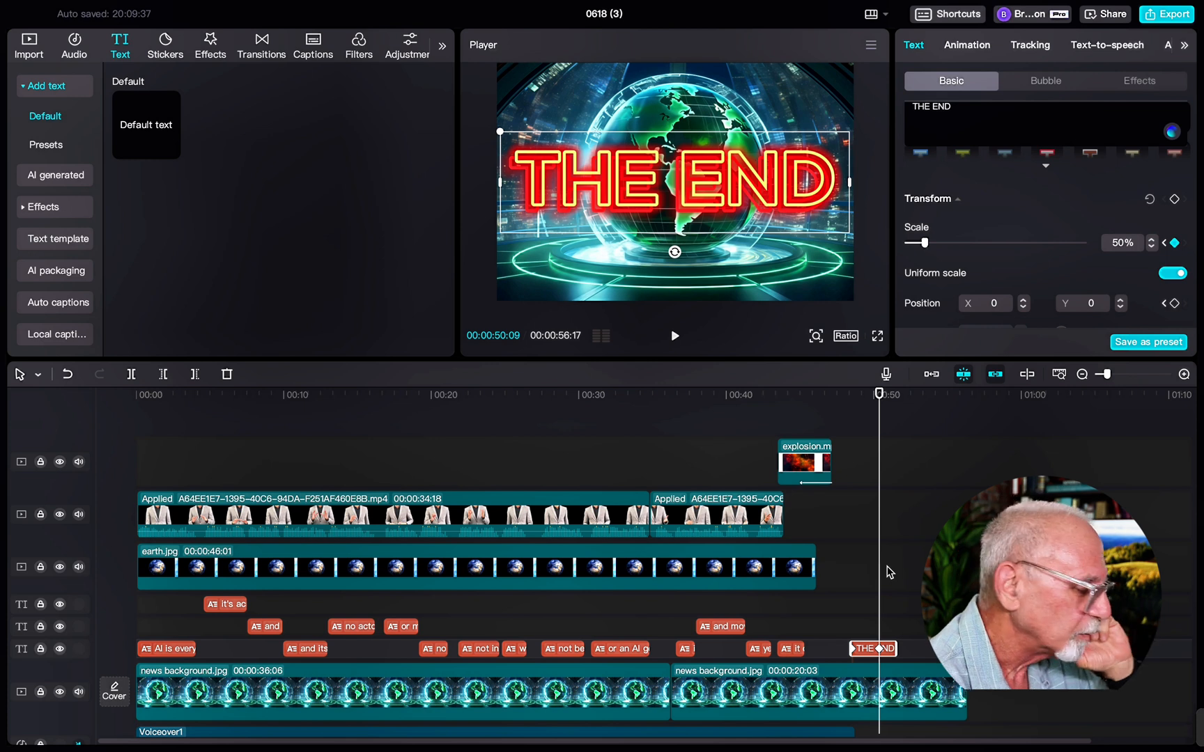
key(space)
key(space)
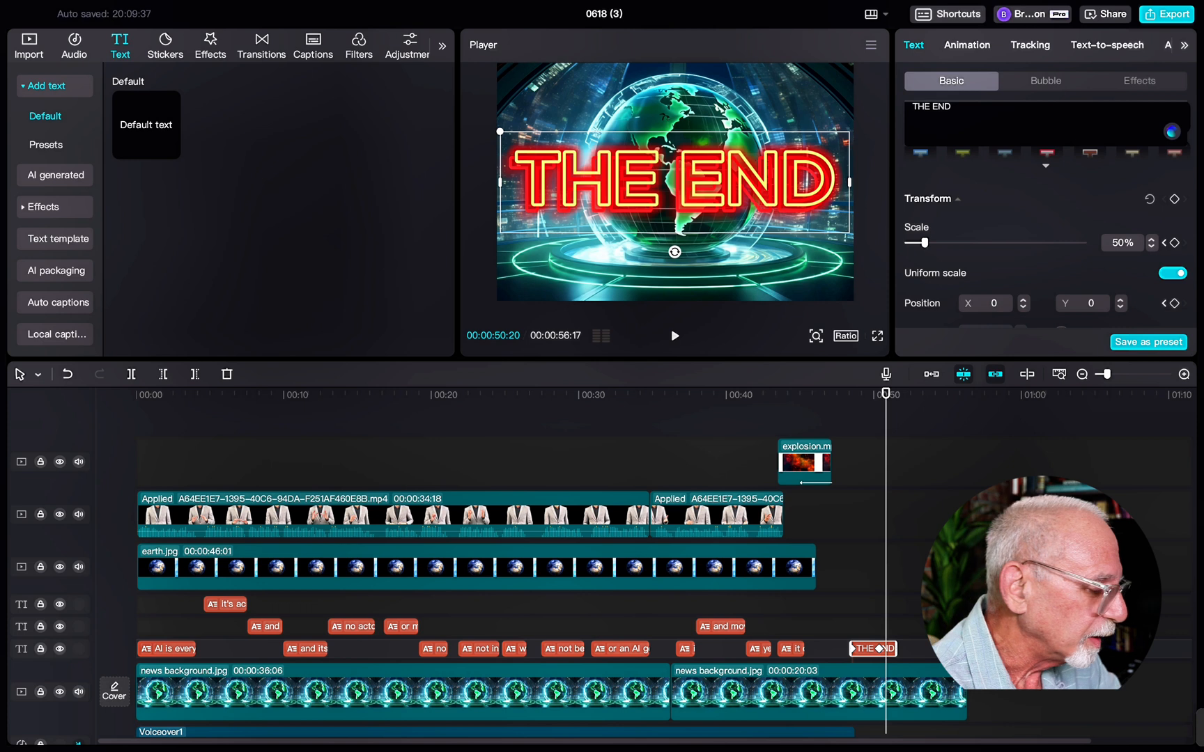
key(space)
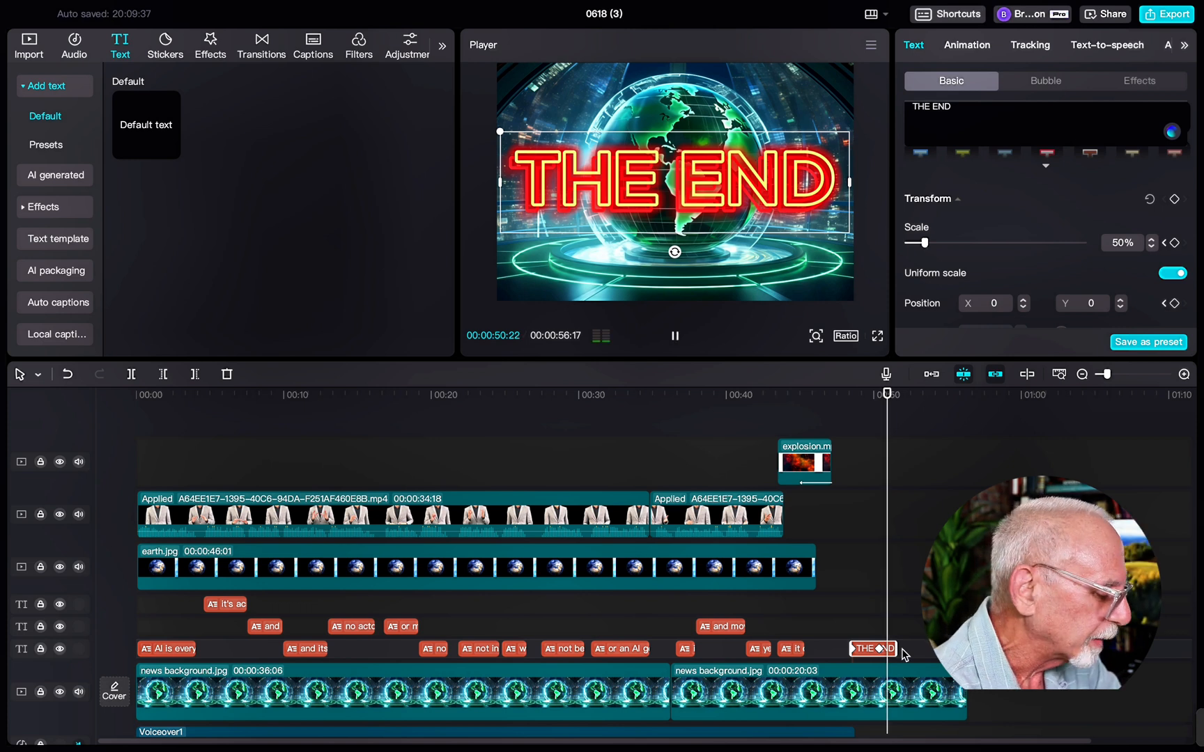
key(space)
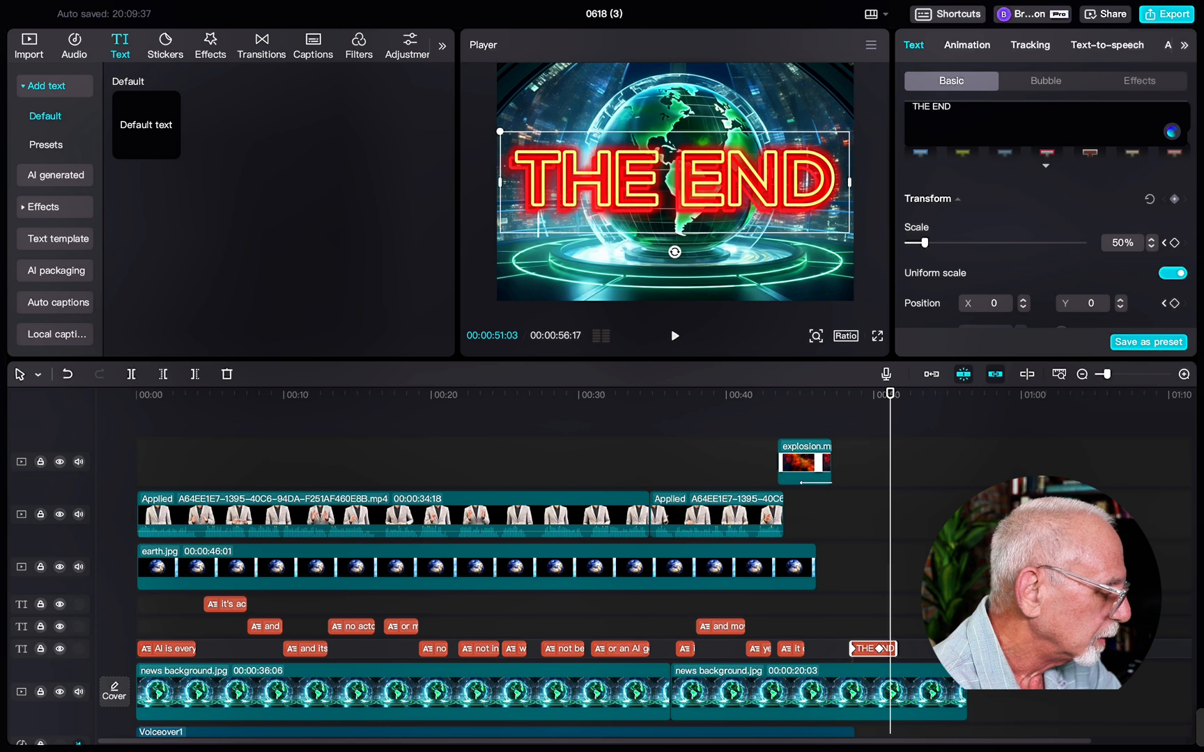
click(1174, 198)
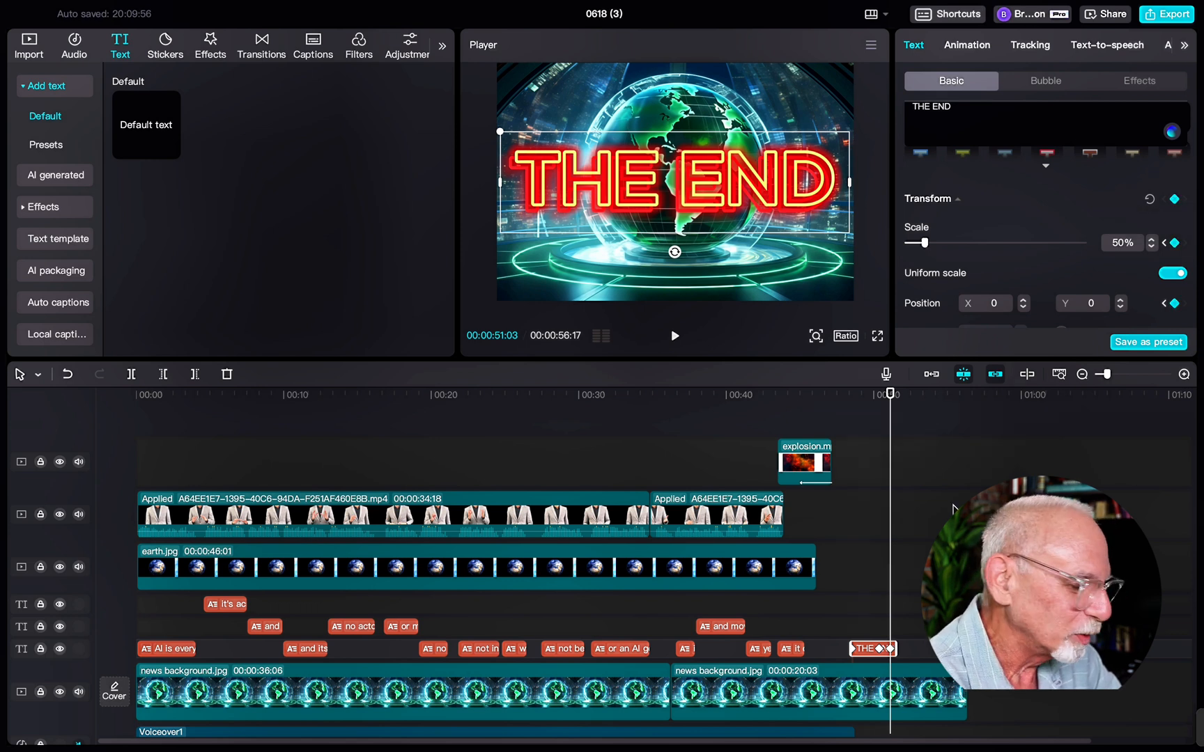
Play from 00:00:51:03 past the title's end, return to 00:00:51:12, and select the THE END title.
key(space)
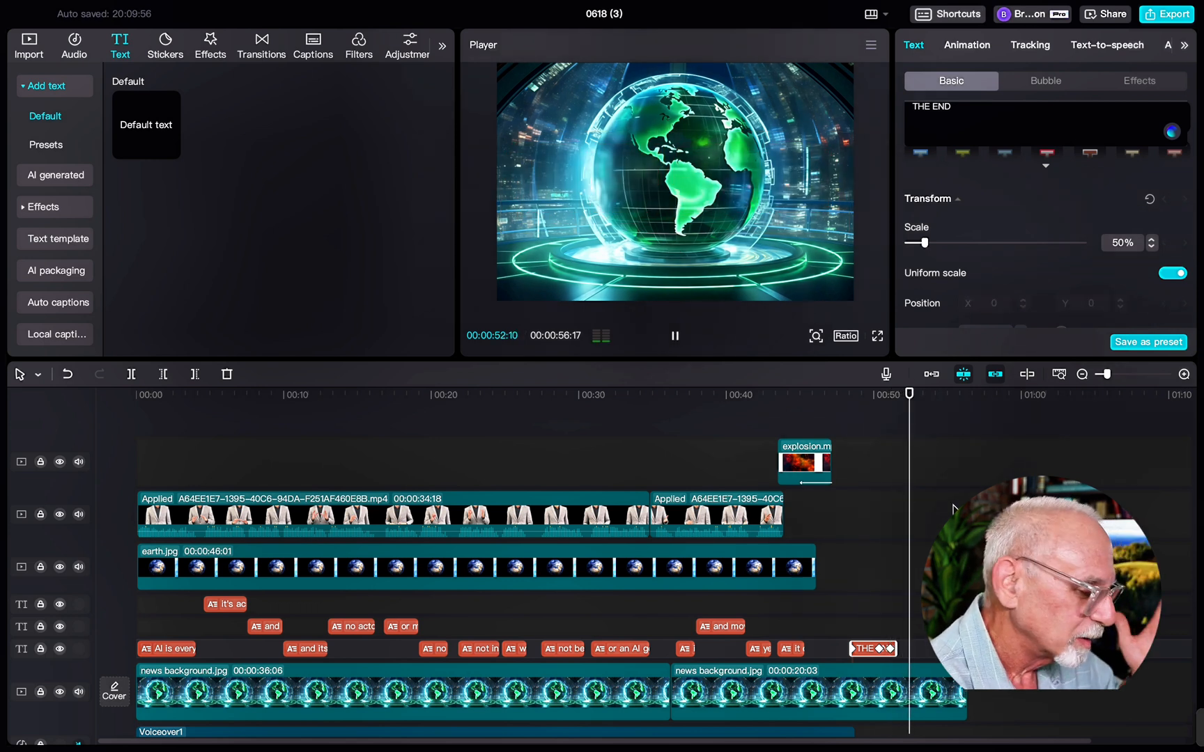
click(895, 418)
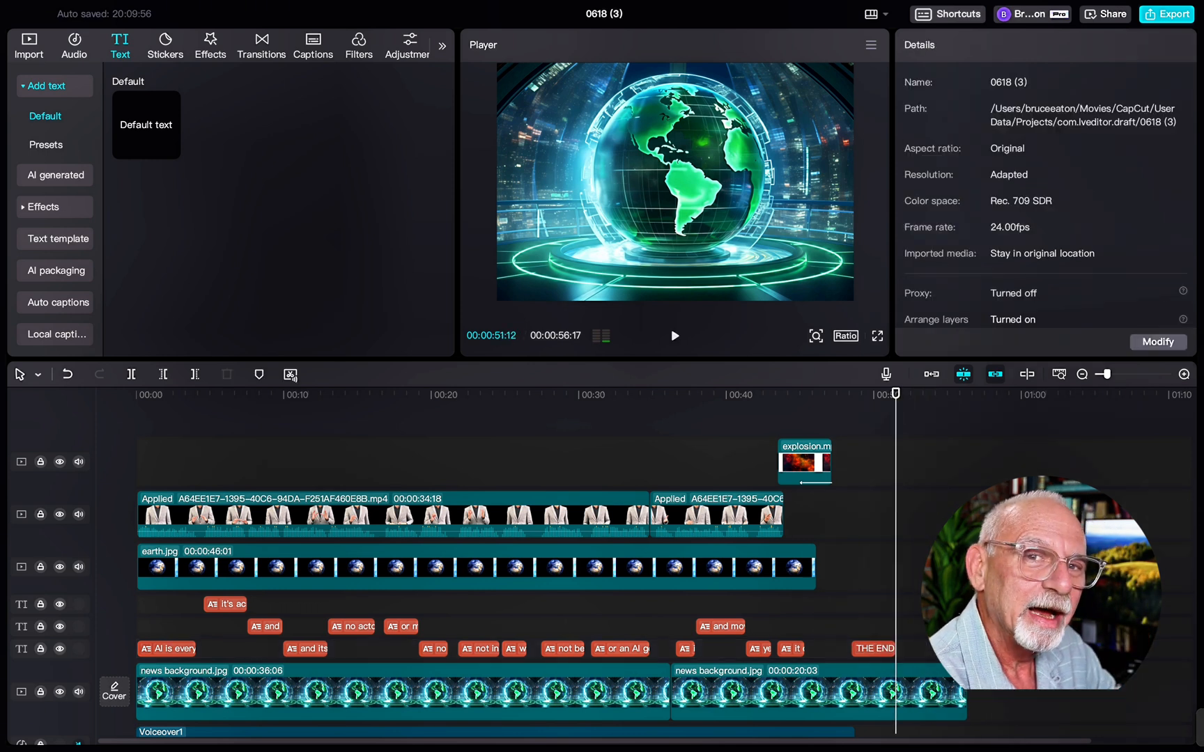
click(872, 649)
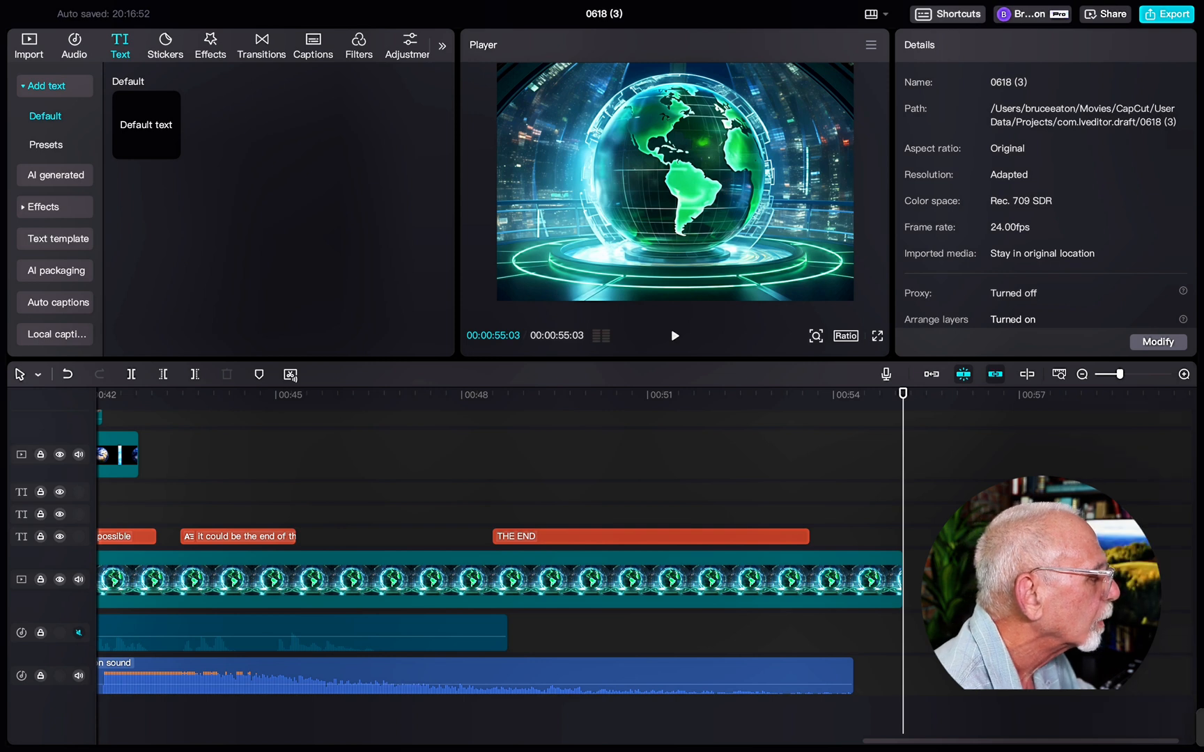
Search the sound effects for "BIRD CHIRP" and place Bird chirping [April, mountains, early morning] on a new track below the explosion sound.
click(74, 46)
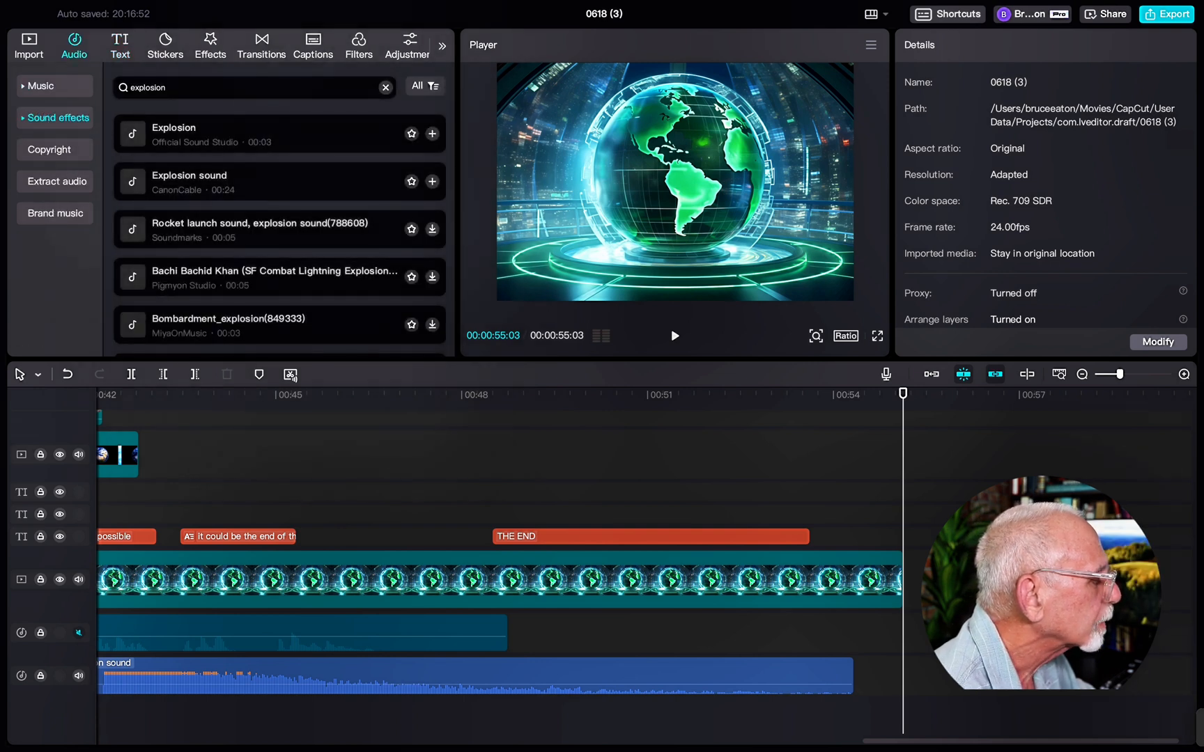
click(254, 87)
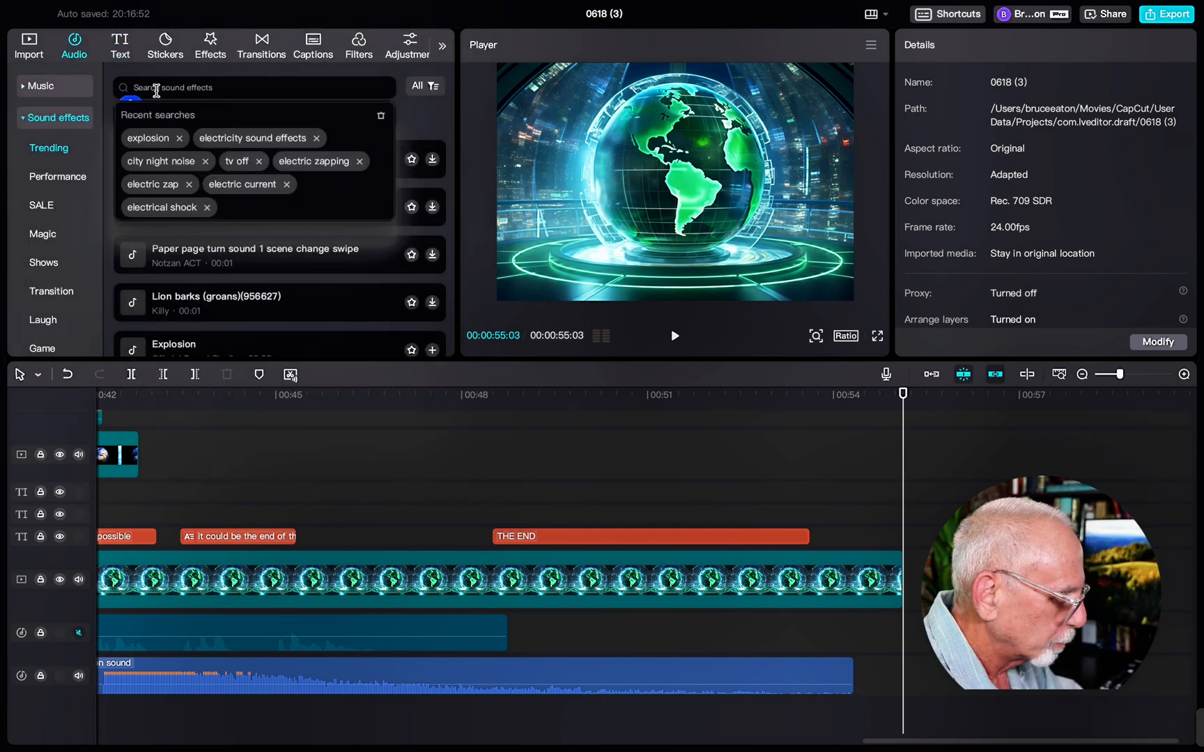
text(BIRD CHIRP)
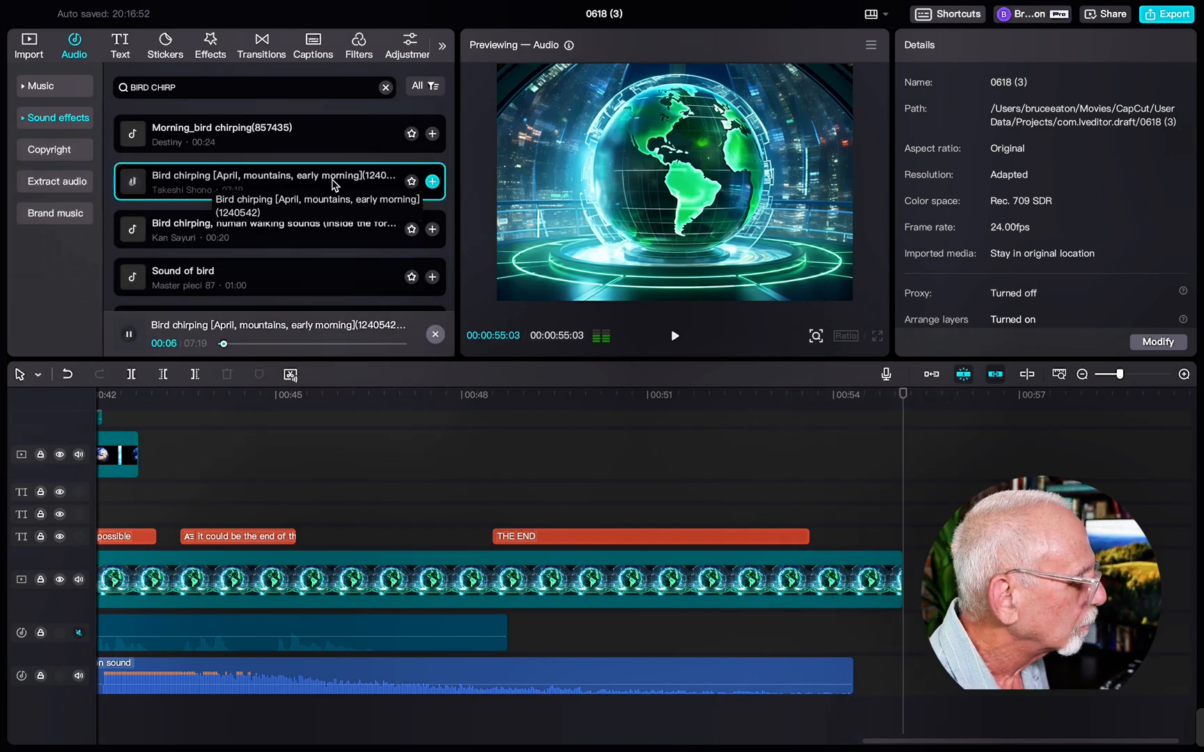
drag(209, 187, 685, 708)
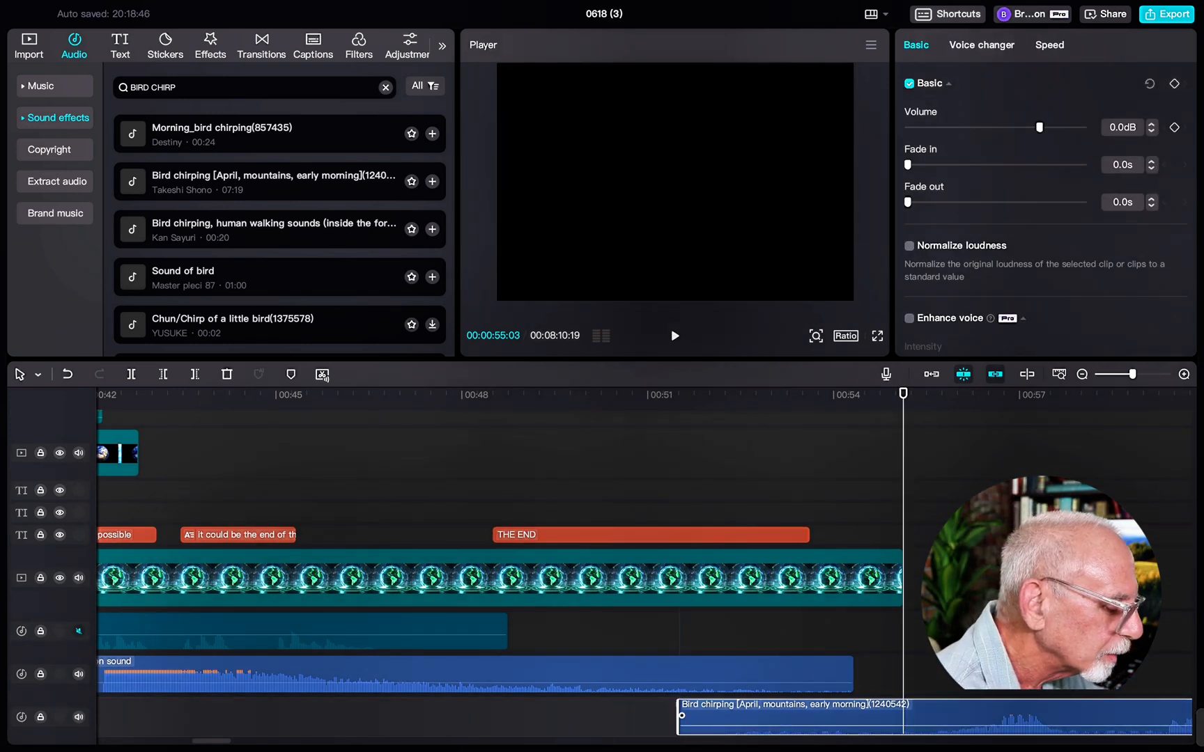
Shift the bird chirping clip to start at 00:00:50:08 with its volume at -13.1 dB, and replay the title section.
click(393, 473)
key(space)
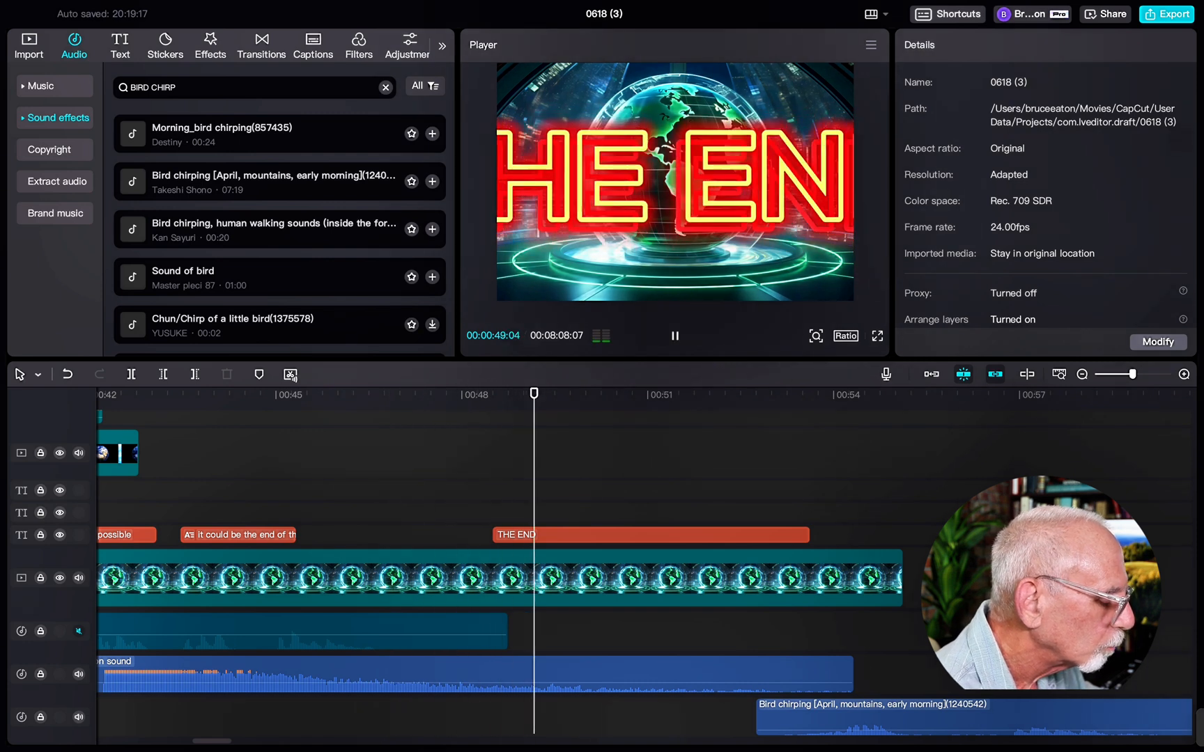
drag(801, 715, 650, 716)
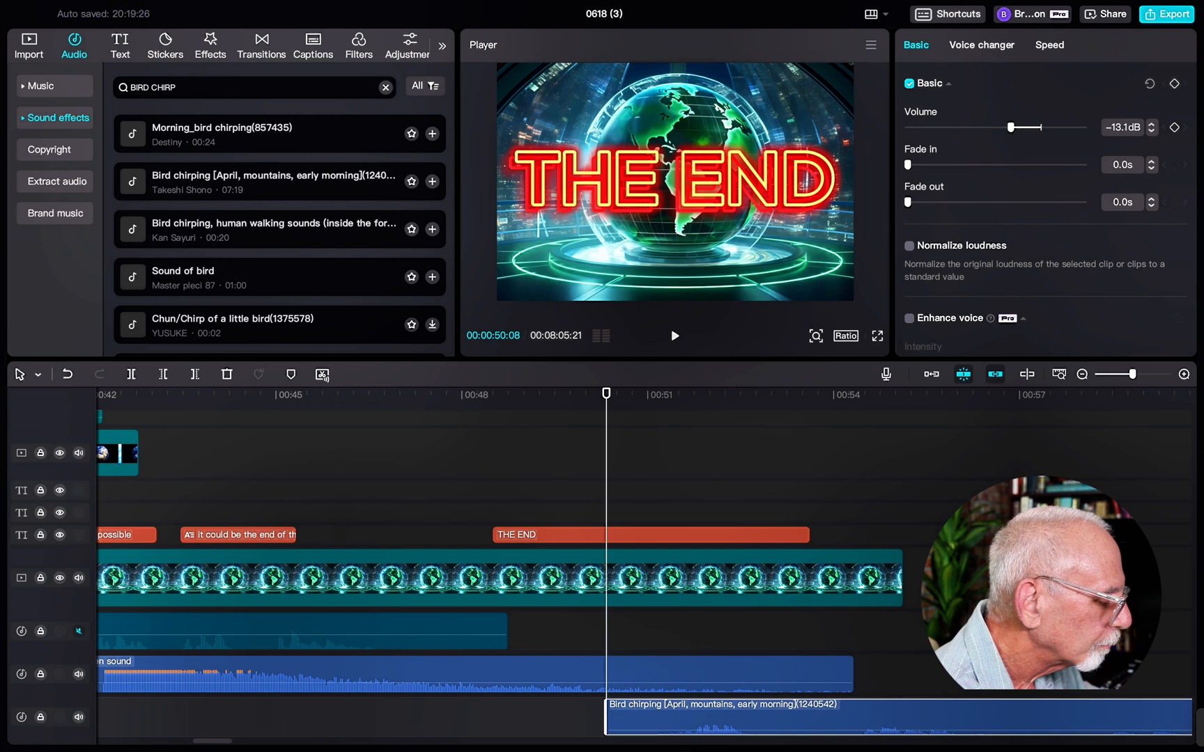
click(419, 442)
key(space)
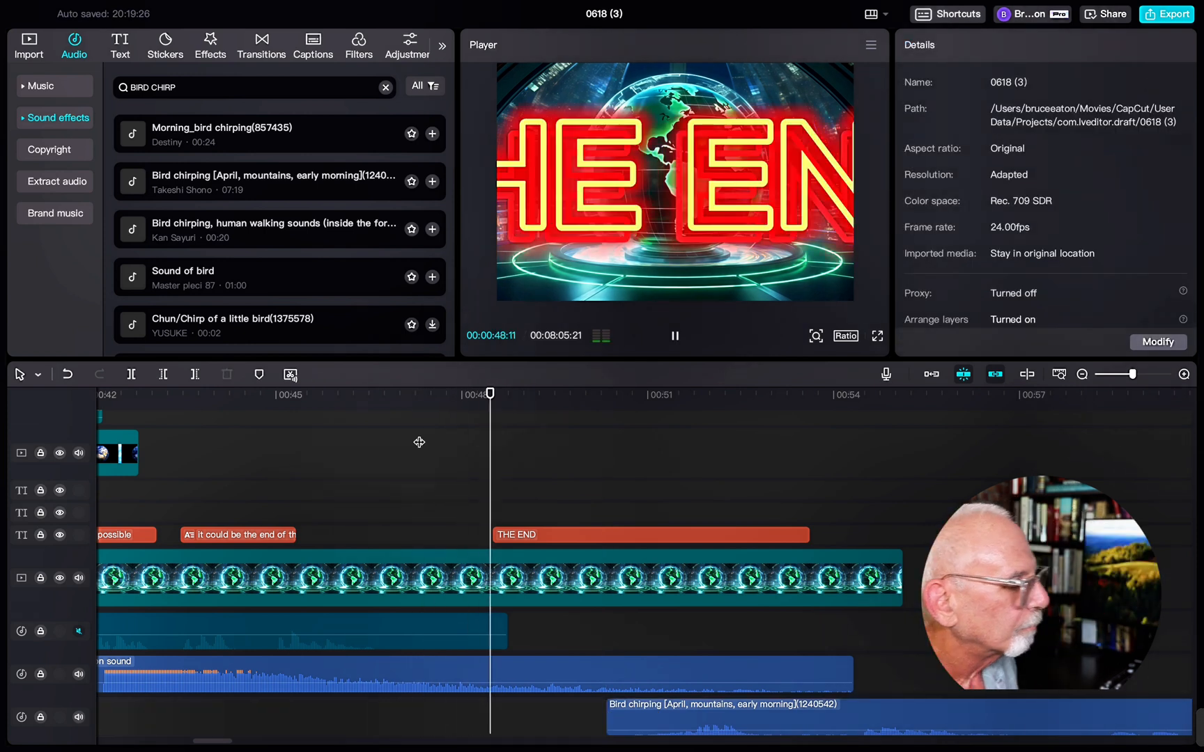